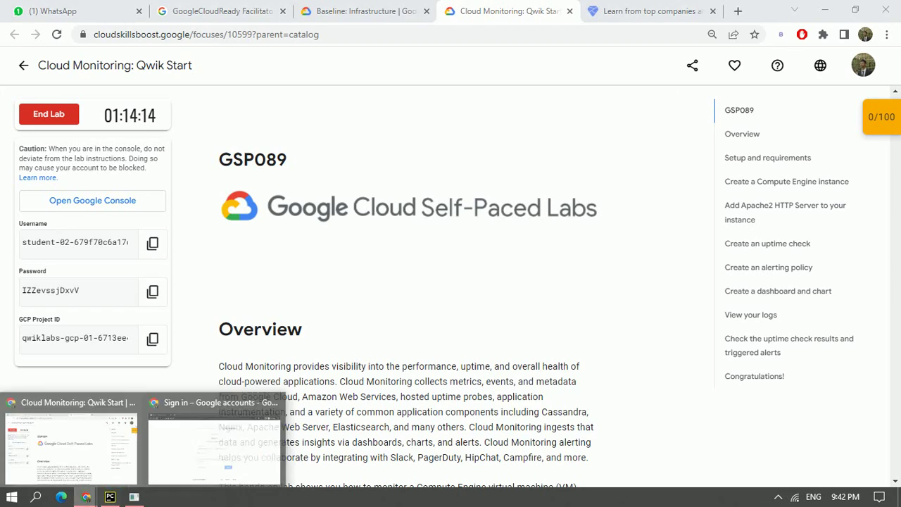
# Switch to the Google sign-in window, enter the lab account password and sign in.
pyautogui.click(221, 446)
pyautogui.hotkey('ctrl', 'v')
pyautogui.click(337, 289)
pyautogui.press('Return')
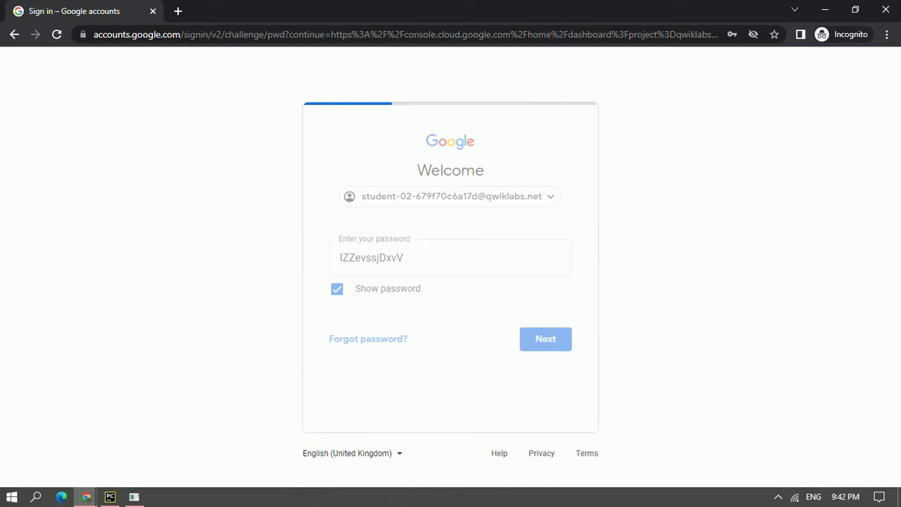
pyautogui.press('Return')
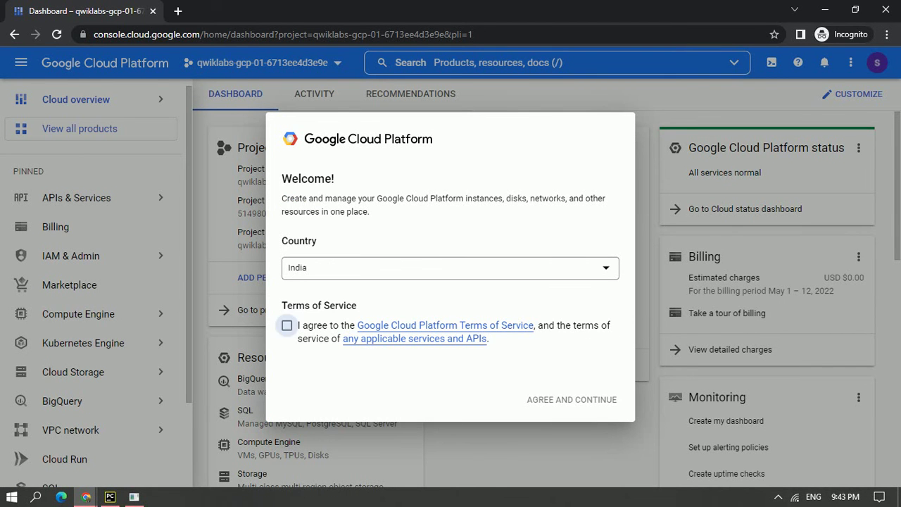
# Agree to the Google Cloud Platform Terms of Service, continue to the dashboard and dismiss the product tip.
pyautogui.click(286, 325)
pyautogui.click(571, 399)
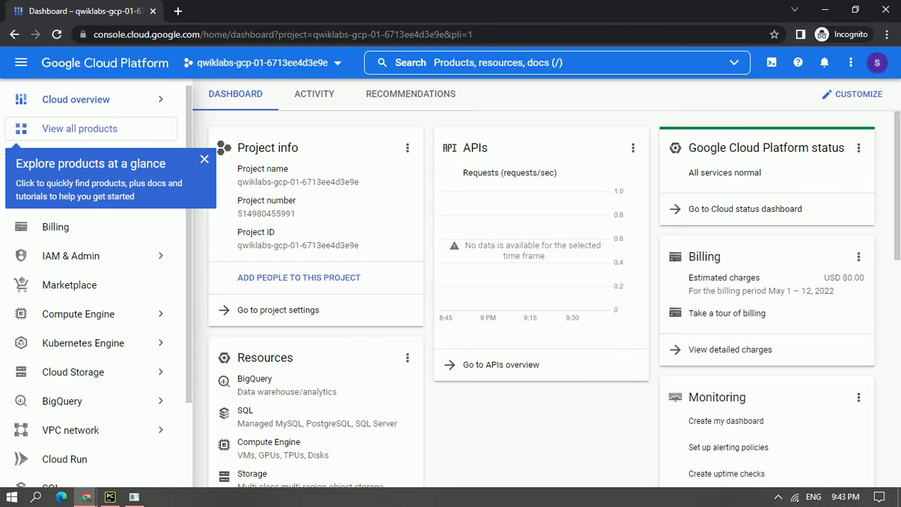
pyautogui.click(204, 159)
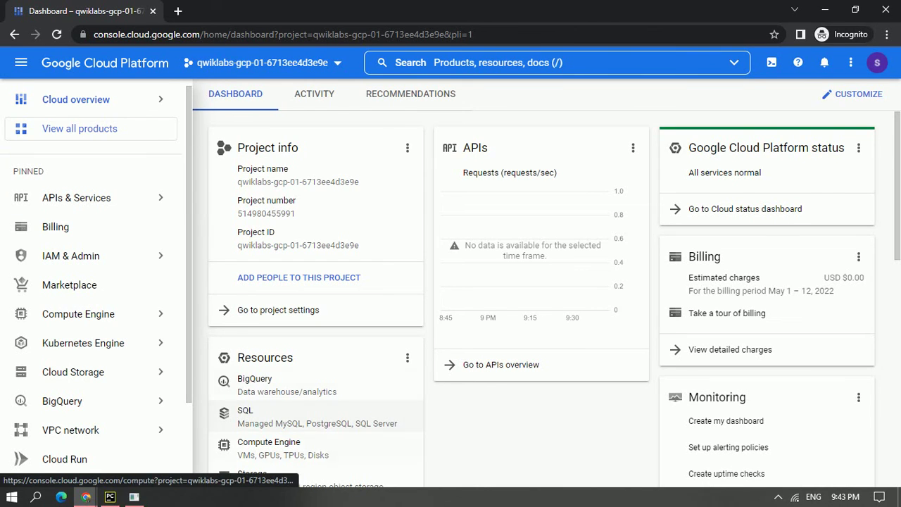
# Read the lab page's instructions for creating a Compute Engine instance, including the navigation path and required field values.
pyautogui.click(85, 497)
pyautogui.click(74, 437)
pyautogui.scroll(-15, 408, 286)
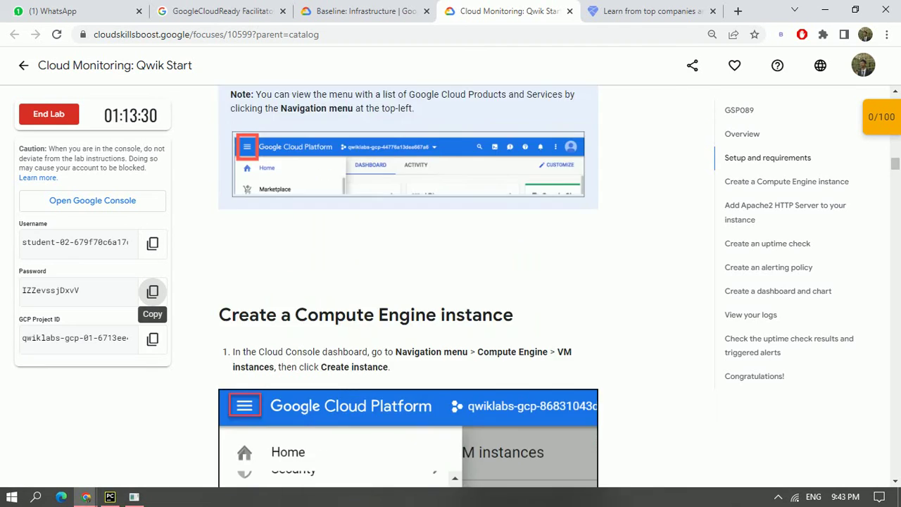
pyautogui.scroll(-2, 152, 291)
pyautogui.scroll(15, 152, 290)
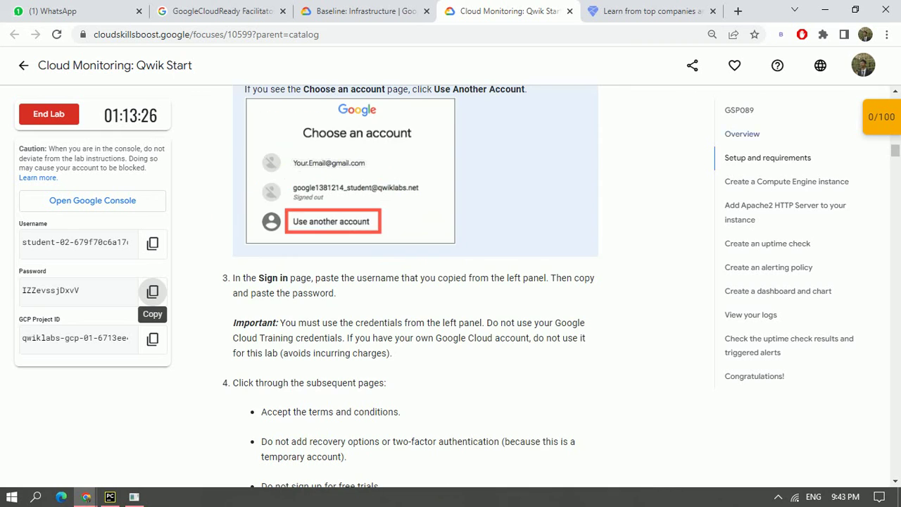
pyautogui.click(880, 117)
pyautogui.scroll(-15, 409, 286)
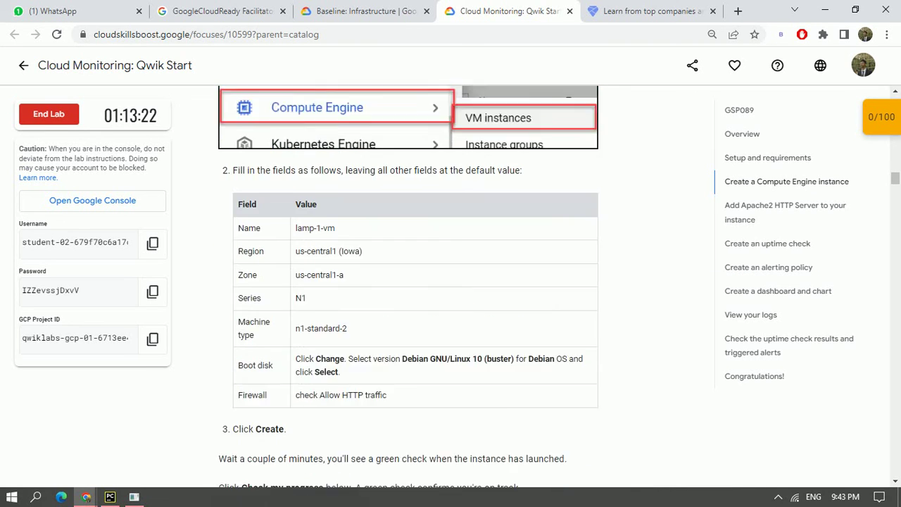
pyautogui.scroll(6, 408, 285)
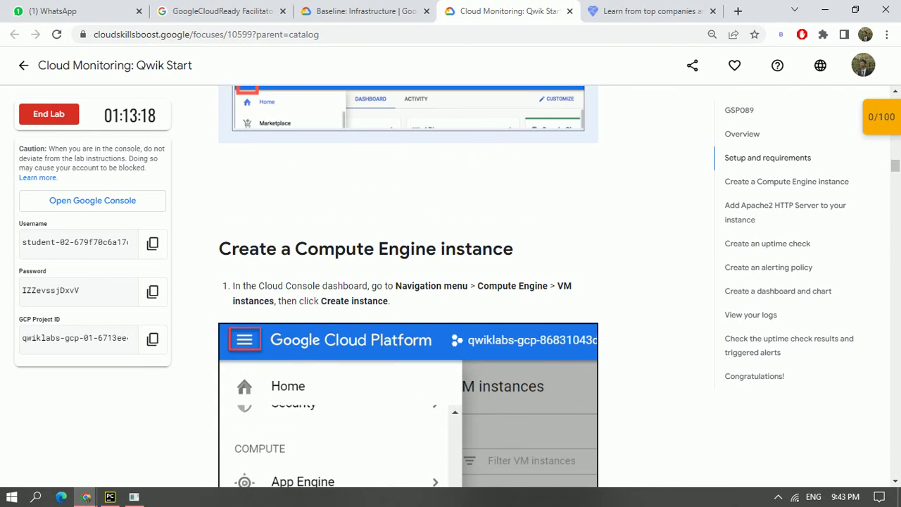
pyautogui.scroll(-1, 408, 286)
pyautogui.scroll(-2, 408, 285)
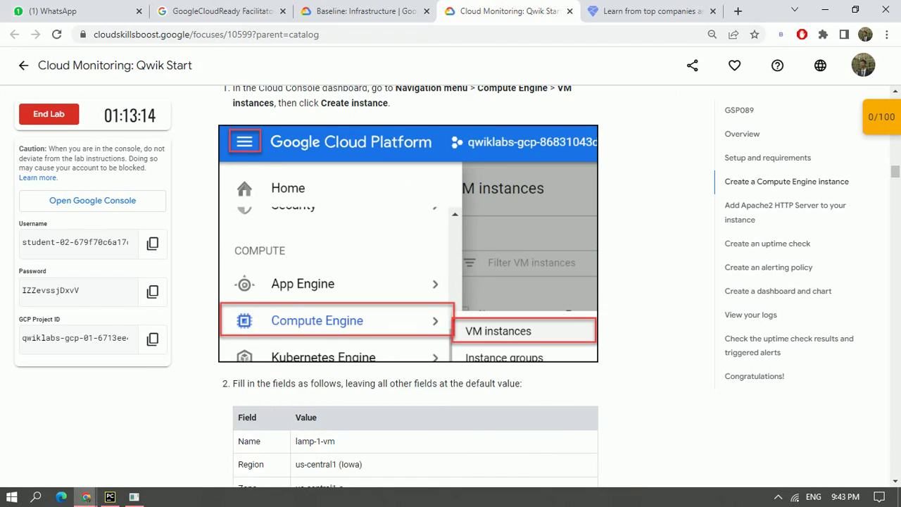
# Switch to the cloud console and look through the full product list in its navigation menu.
pyautogui.hotkey('alt', 'Tab')
pyautogui.moveTo(28, 97)
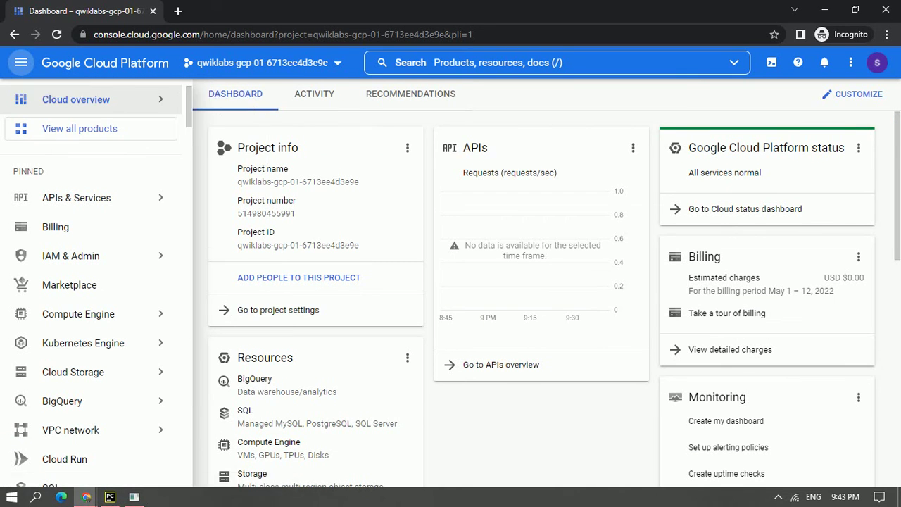
pyautogui.click(21, 63)
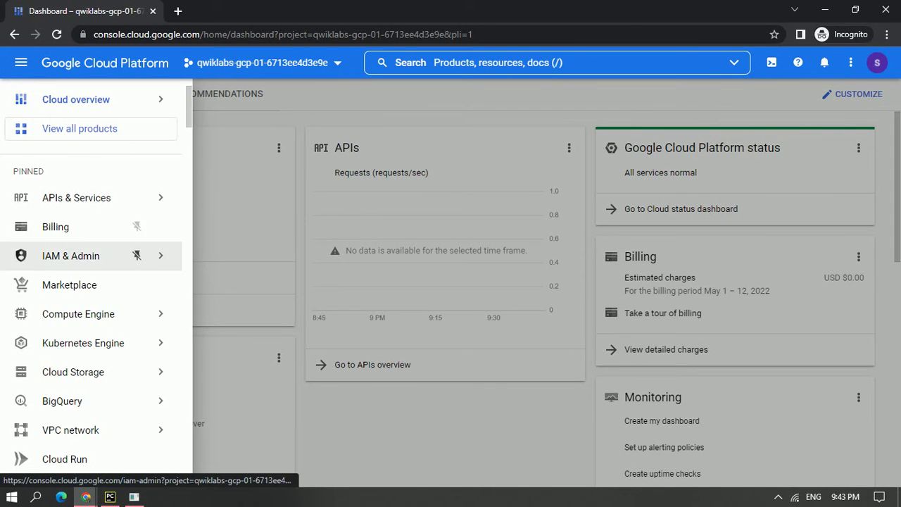
pyautogui.scroll(-2, 140, 253)
pyautogui.scroll(2, 92, 303)
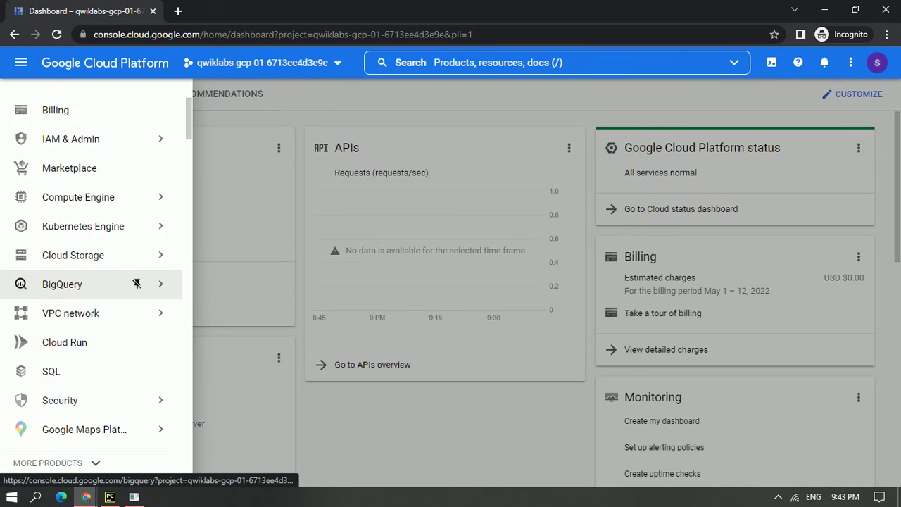
pyautogui.scroll(-5, 91, 154)
pyautogui.click(49, 118)
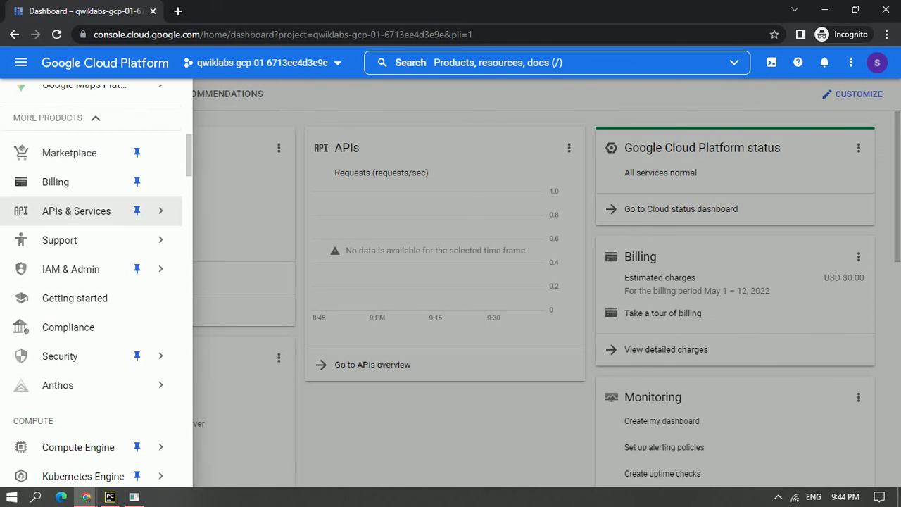
pyautogui.scroll(-4, 91, 161)
pyautogui.scroll(-4, 92, 241)
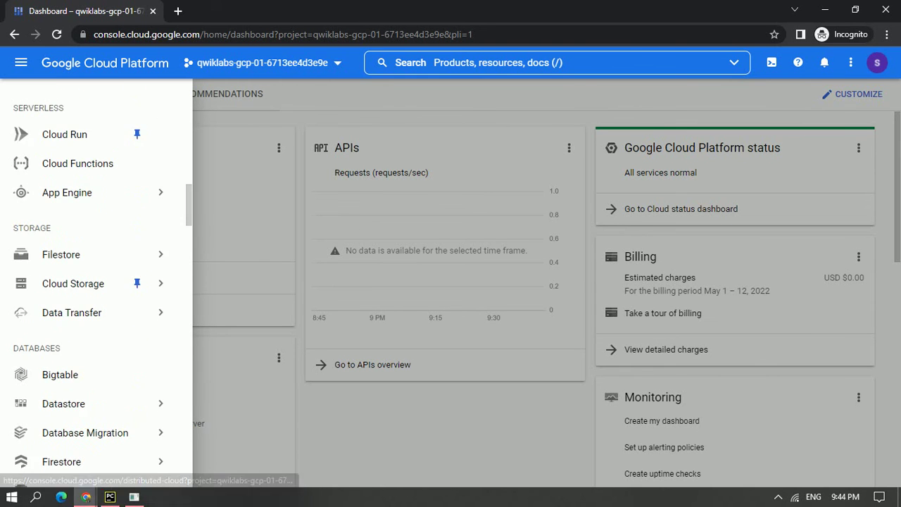
pyautogui.scroll(10, 92, 315)
pyautogui.scroll(4, 92, 316)
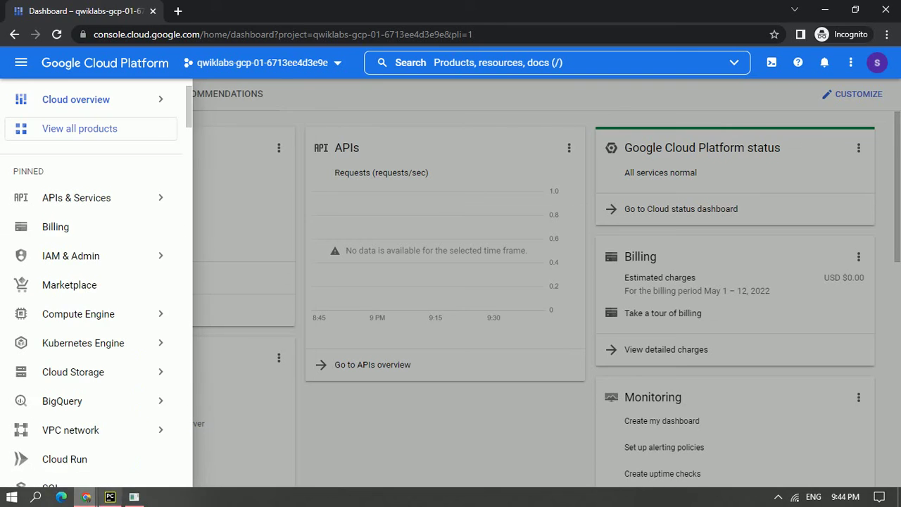
# Open the Compute Engine VM instances page and start creating a new instance.
pyautogui.click(85, 496)
pyautogui.click(71, 443)
pyautogui.scroll(2, 407, 305)
pyautogui.click(85, 497)
pyautogui.click(211, 443)
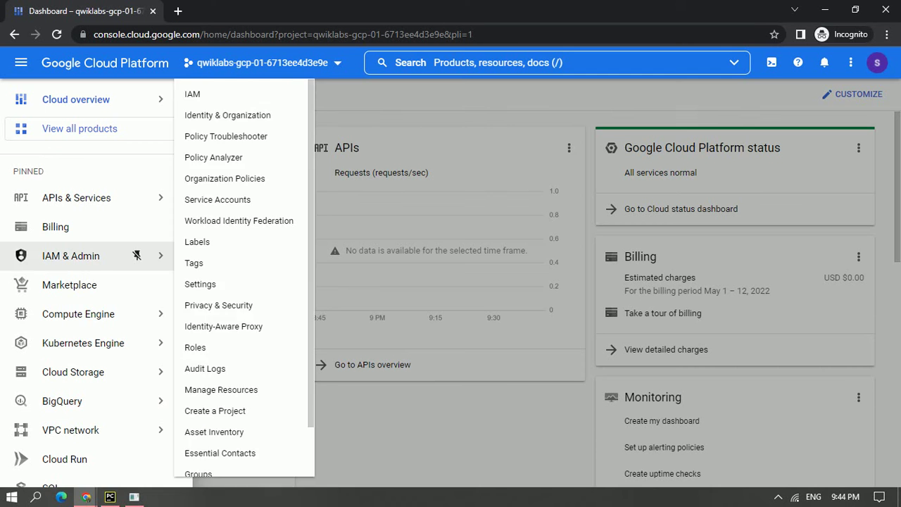
pyautogui.moveTo(151, 313)
pyautogui.click(241, 87)
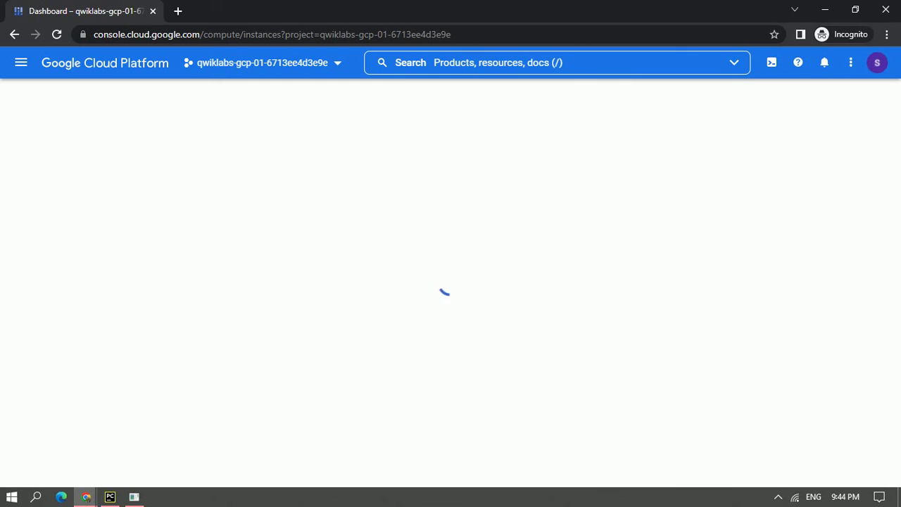
pyautogui.click(844, 94)
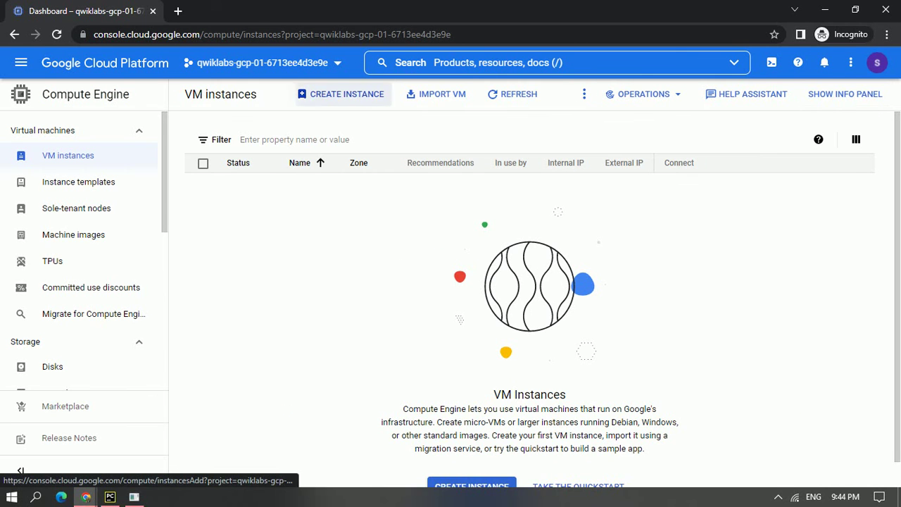
pyautogui.click(341, 94)
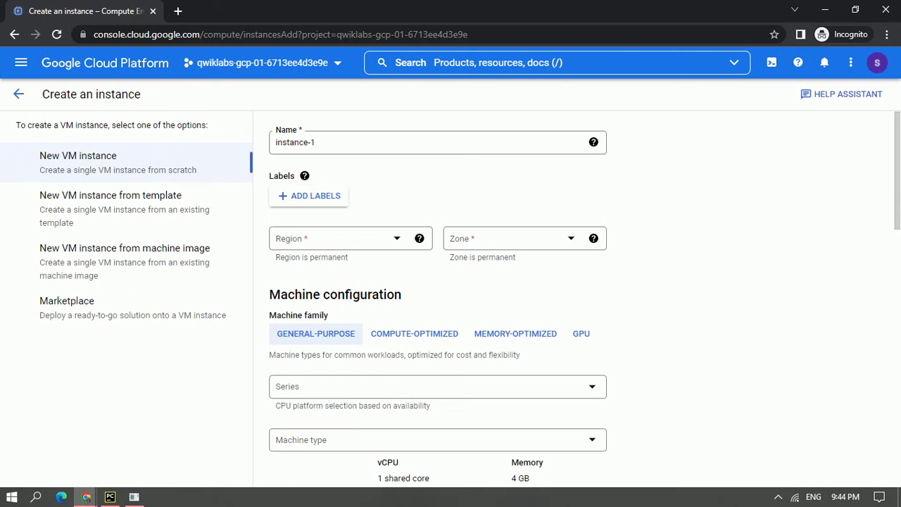
# Look up the required instance name in the lab table and name the new VM lamp-1-vm.
pyautogui.hotkey('alt', 'Tab')
pyautogui.scroll(-6, 408, 285)
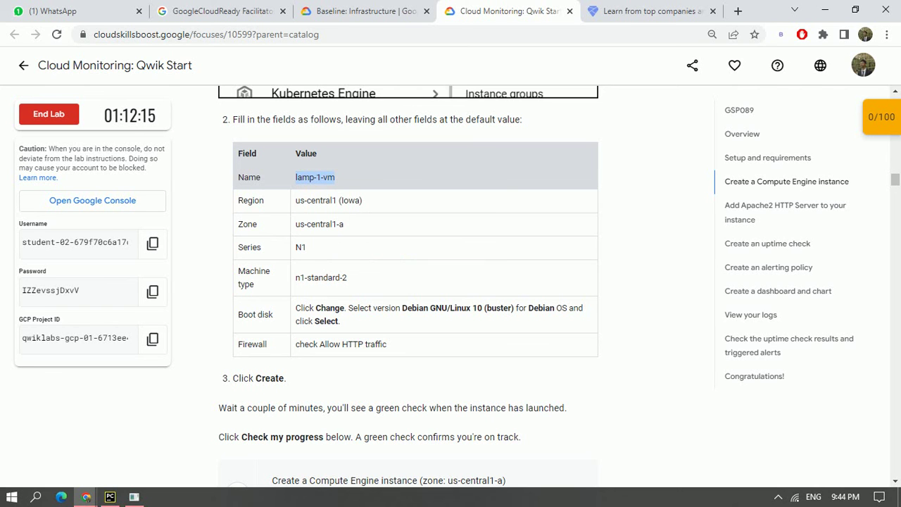
pyautogui.hotkey('alt', 'Tab')
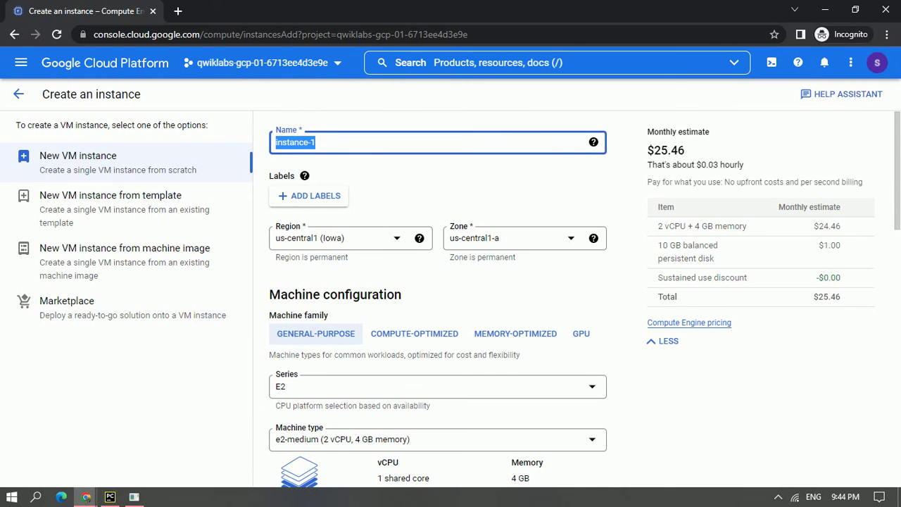
pyautogui.write('lamp-1-vm')
# Compare the lab table's region, zone and series requirements with the instance creation form.
pyautogui.click(86, 496)
pyautogui.click(70, 440)
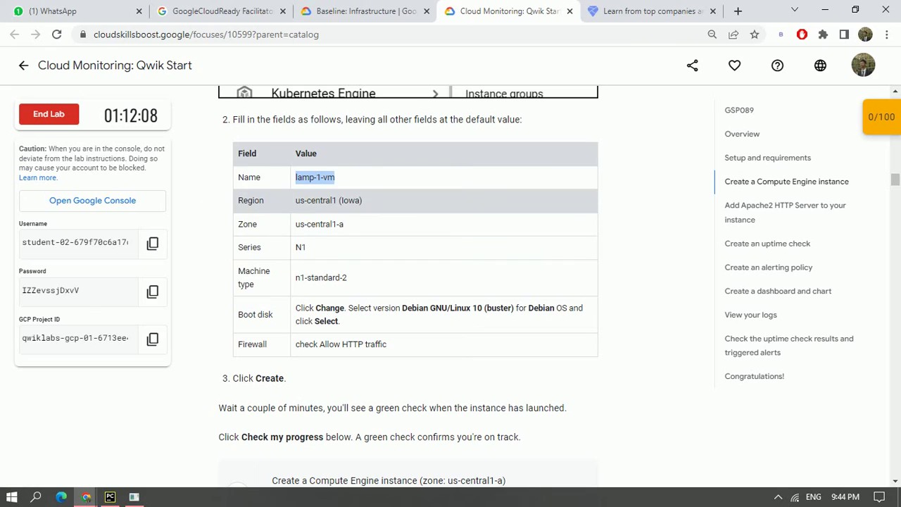
pyautogui.moveTo(86, 497)
pyautogui.click(223, 447)
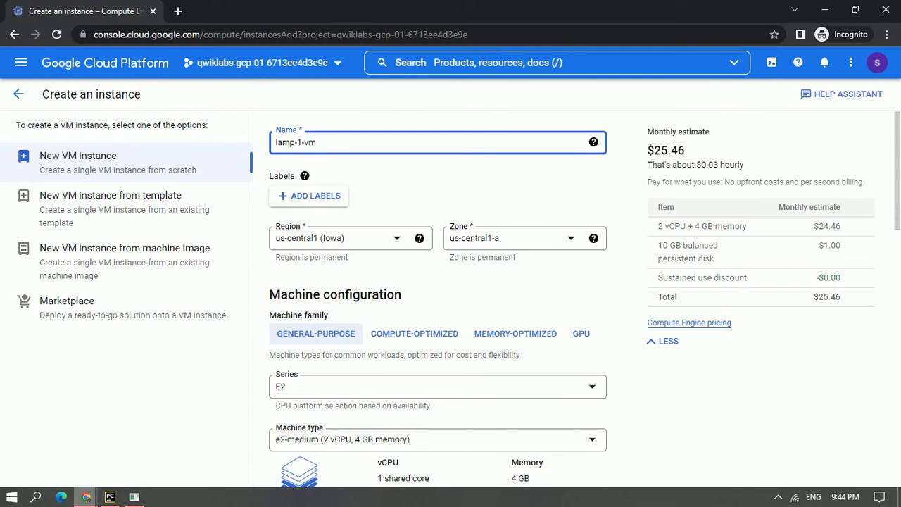
pyautogui.click(85, 497)
pyautogui.click(71, 440)
pyautogui.click(86, 496)
pyautogui.click(218, 447)
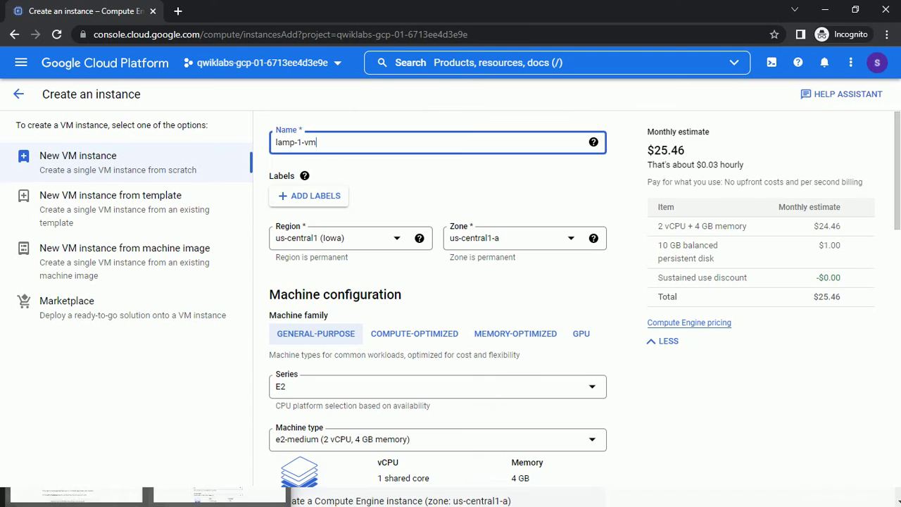
# Set the machine series to N1 and select us-central1-a as the zone.
pyautogui.scroll(-2, 436, 296)
pyautogui.click(437, 254)
pyautogui.scroll(-1, 432, 321)
pyautogui.click(432, 396)
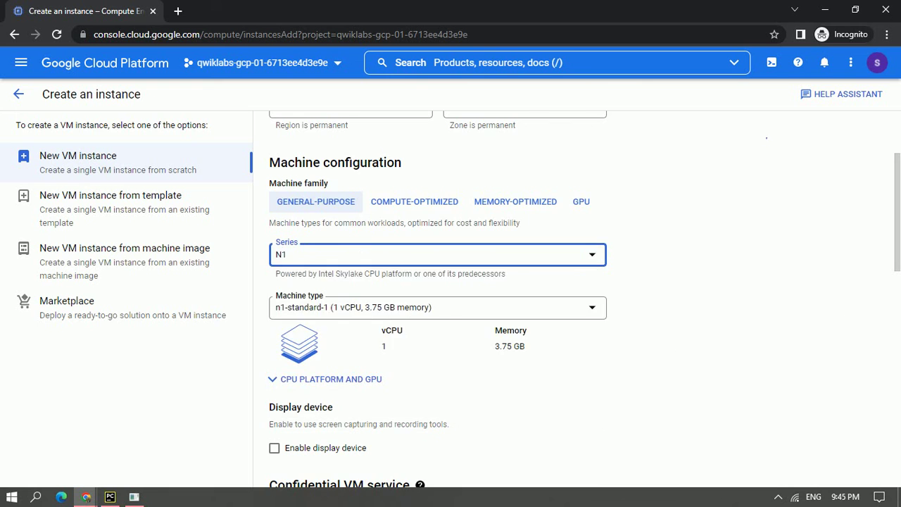
pyautogui.scroll(2, 436, 295)
pyautogui.click(513, 237)
pyautogui.click(485, 268)
pyautogui.scroll(-2, 437, 296)
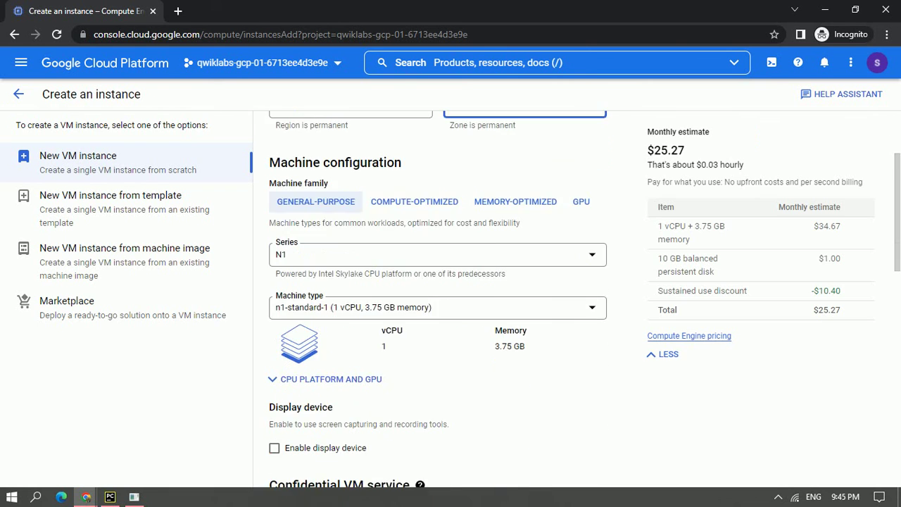
# Check the lab's required machine type and set the instance's machine type to n1-standard-2.
pyautogui.scroll(-1, 437, 296)
pyautogui.hotkey('alt', 'Tab')
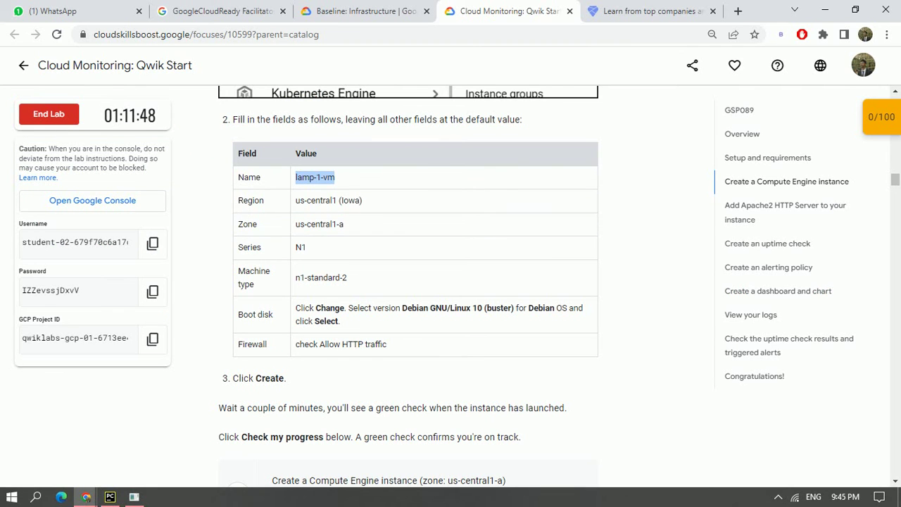
pyautogui.hotkey('alt', 'Tab')
pyautogui.click(436, 241)
pyautogui.scroll(-3, 437, 296)
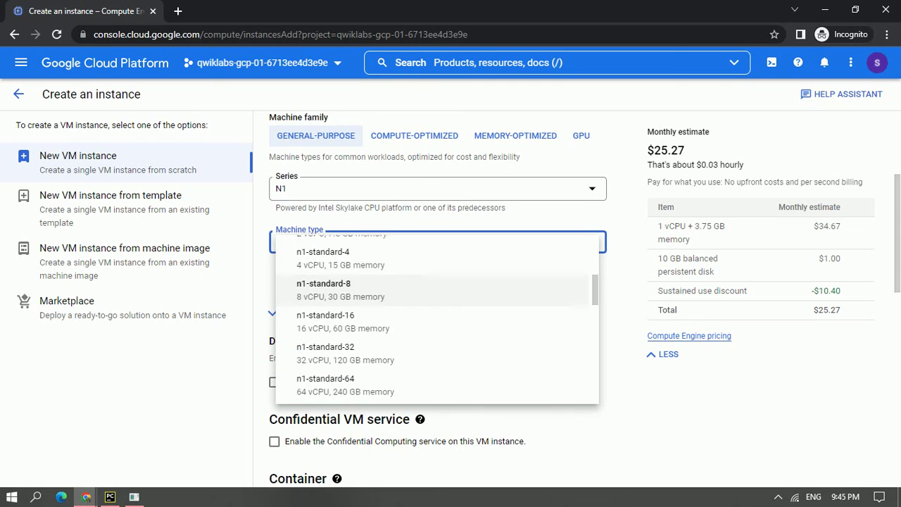
pyautogui.scroll(1, 436, 289)
pyautogui.click(436, 287)
pyautogui.scroll(-4, 436, 296)
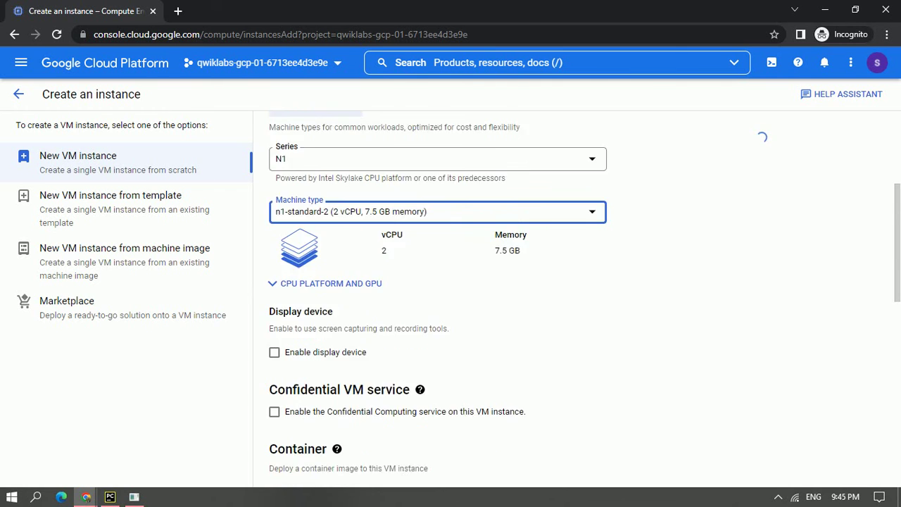
# Review the form's region, zone, series, machine type and boot disk settings against the lab table.
pyautogui.moveTo(86, 496)
pyautogui.click(70, 440)
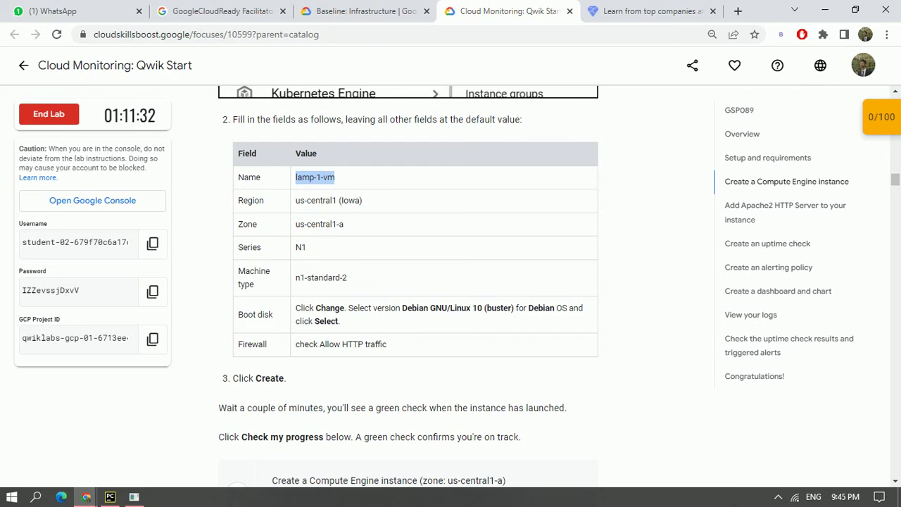
pyautogui.click(86, 496)
pyautogui.click(218, 440)
pyautogui.scroll(3, 436, 296)
pyautogui.scroll(4, 436, 295)
pyautogui.scroll(-4, 436, 296)
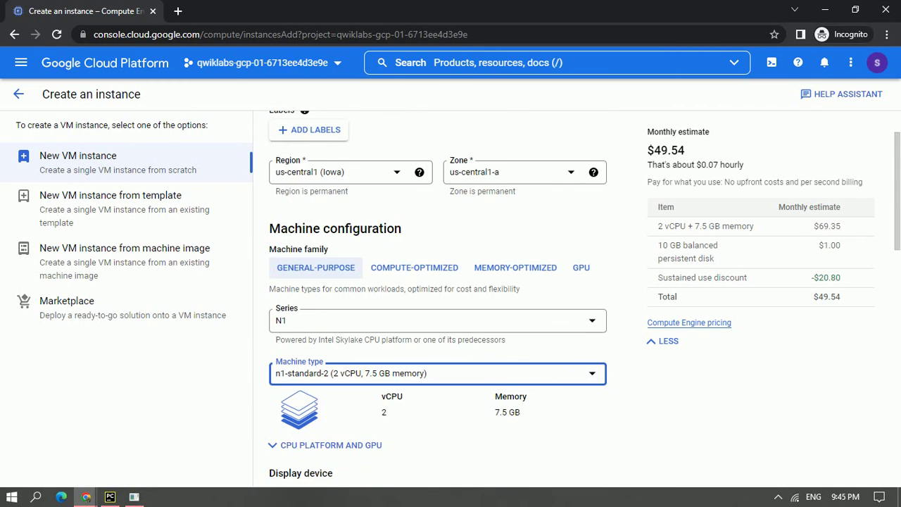
pyautogui.scroll(-4, 436, 296)
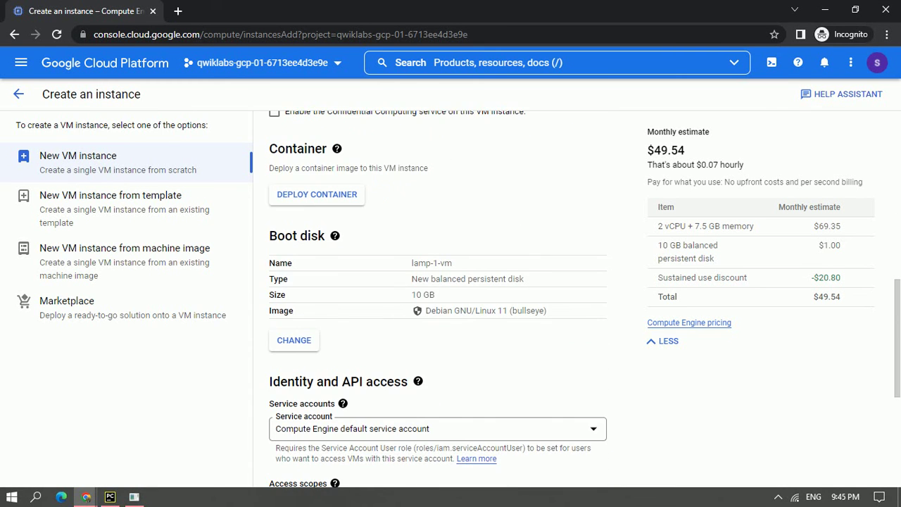
# Change the instance's boot disk version to Debian GNU/Linux 10 (buster), as the lab table requires.
pyautogui.click(293, 340)
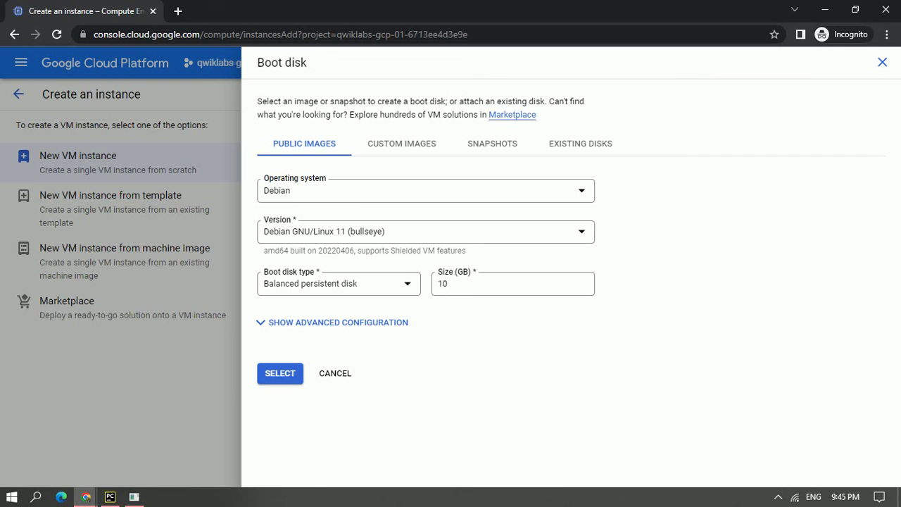
pyautogui.hotkey('alt', 'Tab')
pyautogui.click(86, 497)
pyautogui.click(222, 442)
pyautogui.click(426, 231)
pyautogui.click(331, 283)
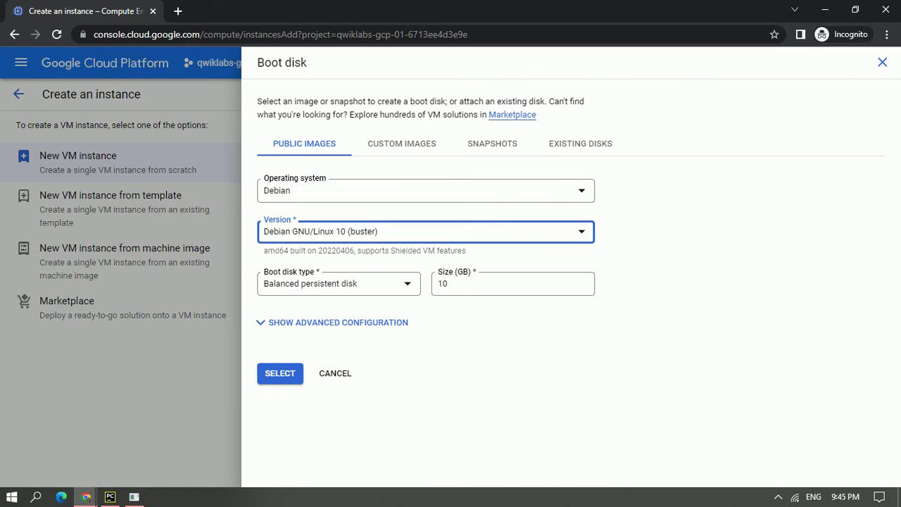
pyautogui.hotkey('alt', 'Tab')
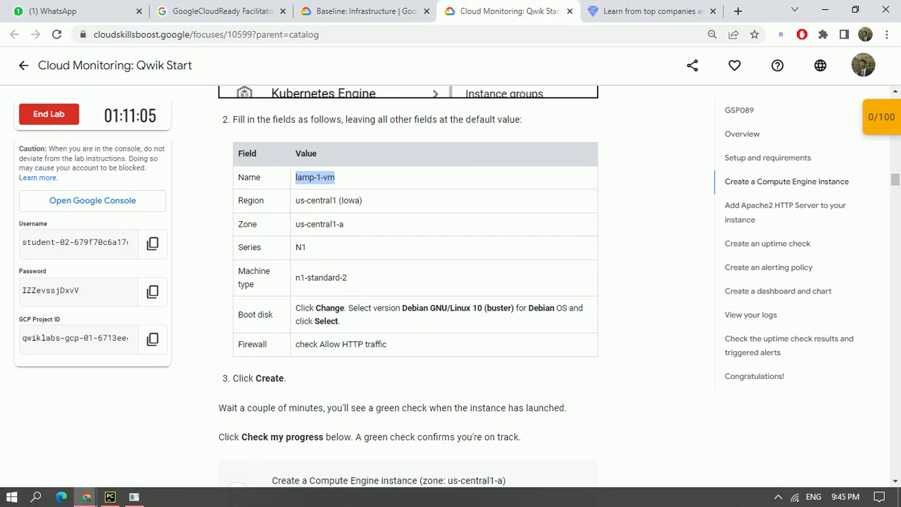
pyautogui.hotkey('alt', 'Tab')
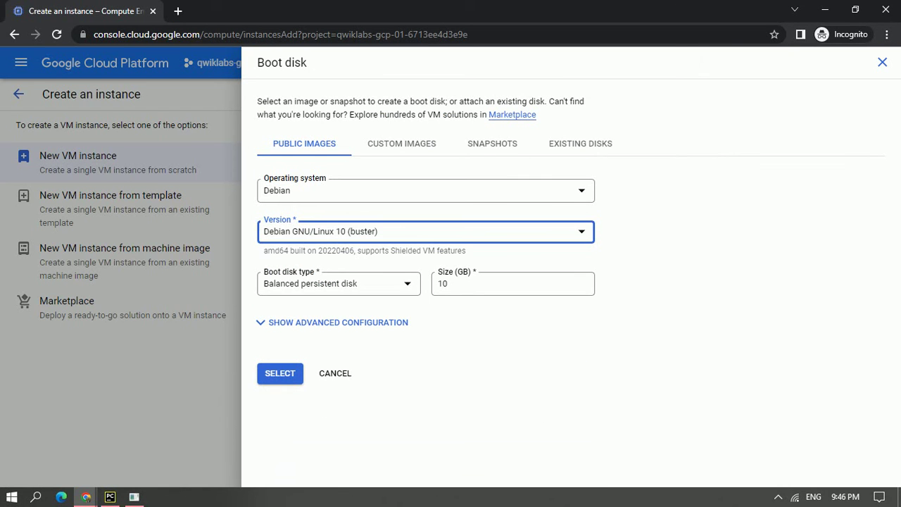
pyautogui.click(279, 373)
# Allow HTTP traffic in the firewall settings as the lab requires, create the instance and dismiss the tutorial.
pyautogui.click(86, 497)
pyautogui.click(73, 440)
pyautogui.scroll(-2, 323, 246)
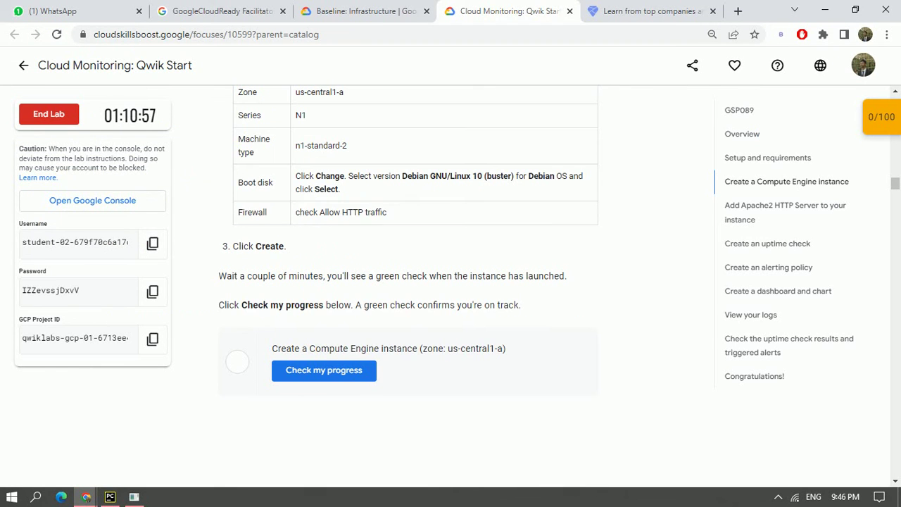
pyautogui.hotkey('alt', 'Tab')
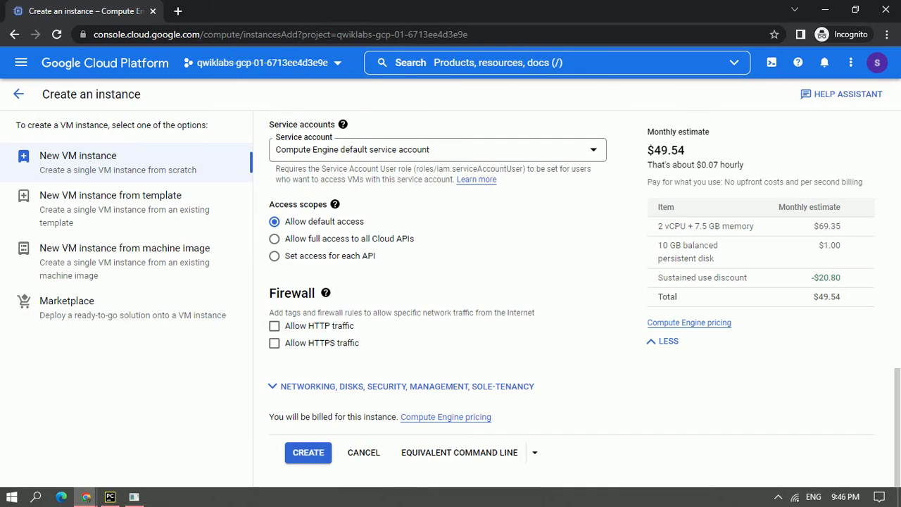
pyautogui.hotkey('alt', 'Tab')
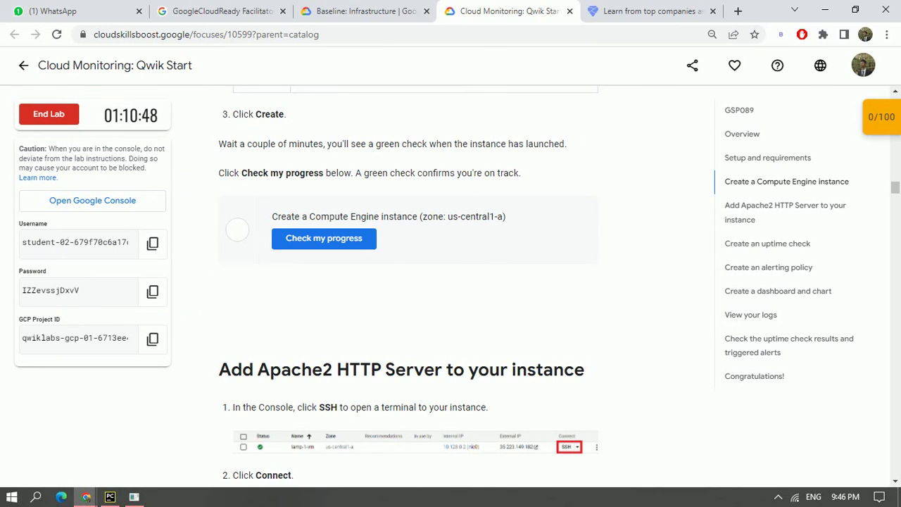
pyautogui.hotkey('alt', 'Tab')
pyautogui.click(306, 452)
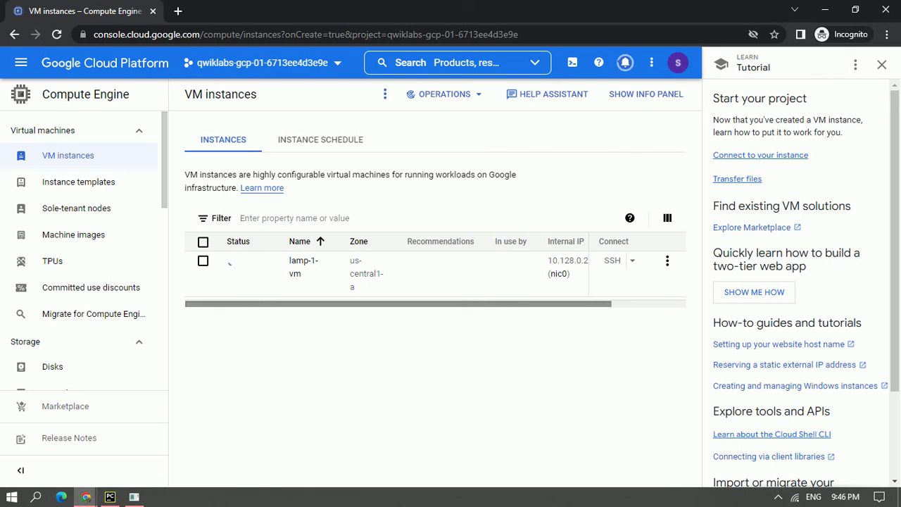
pyautogui.click(881, 64)
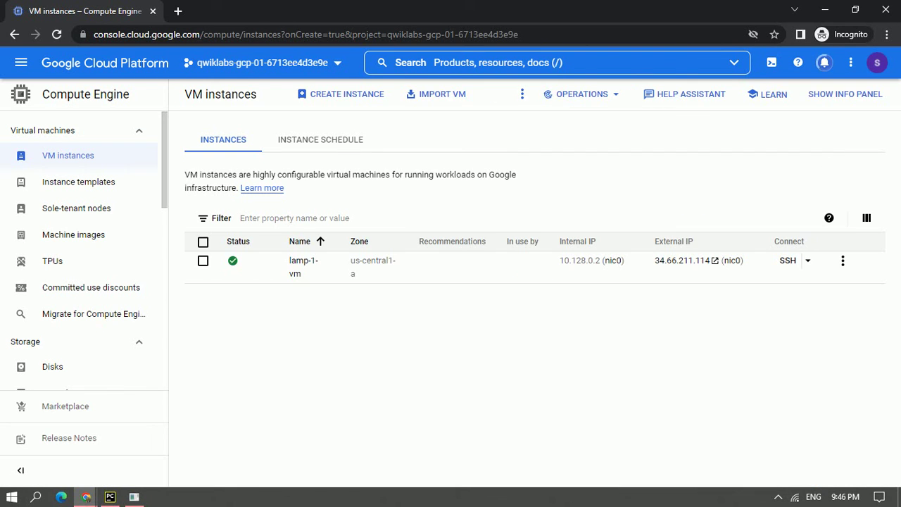
# Have the lab check progress on the "Create a Compute Engine instance" task.
pyautogui.hotkey('alt', 'Tab')
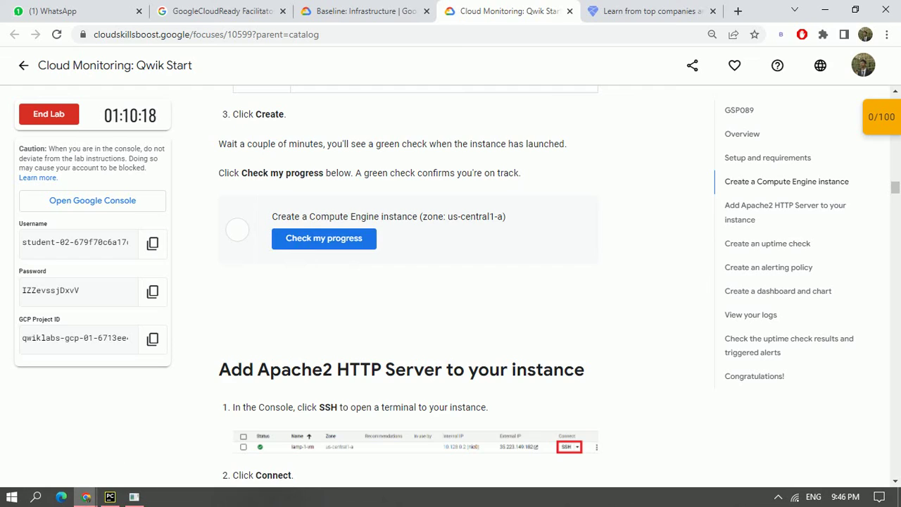
pyautogui.click(324, 238)
pyautogui.scroll(-1, 324, 238)
# Follow the lab's Apache2 section and open an SSH terminal to the lamp-1-vm instance.
pyautogui.scroll(-2, 409, 282)
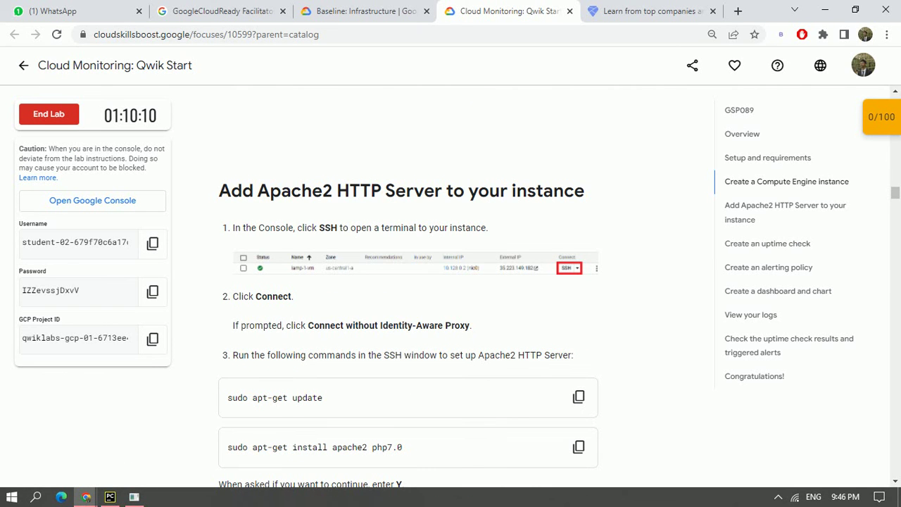
pyautogui.scroll(-2, 408, 282)
pyautogui.hotkey('alt', 'Tab')
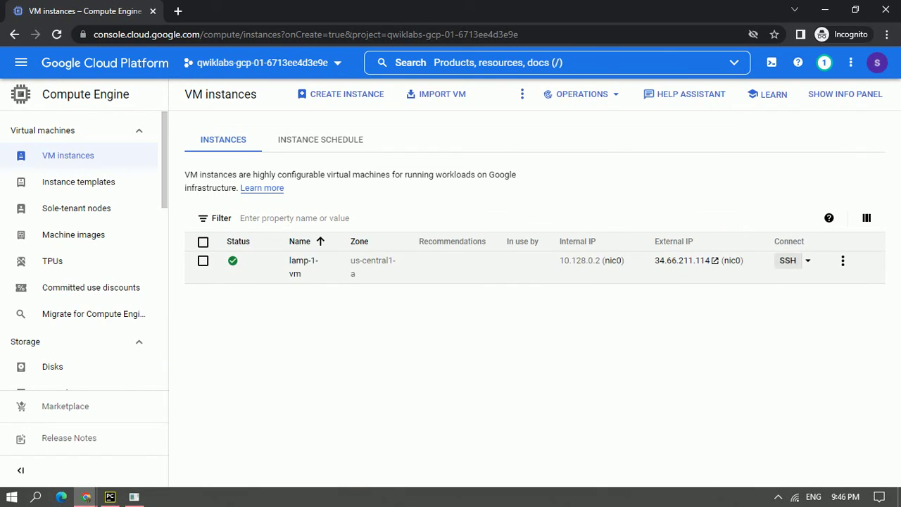
pyautogui.click(787, 260)
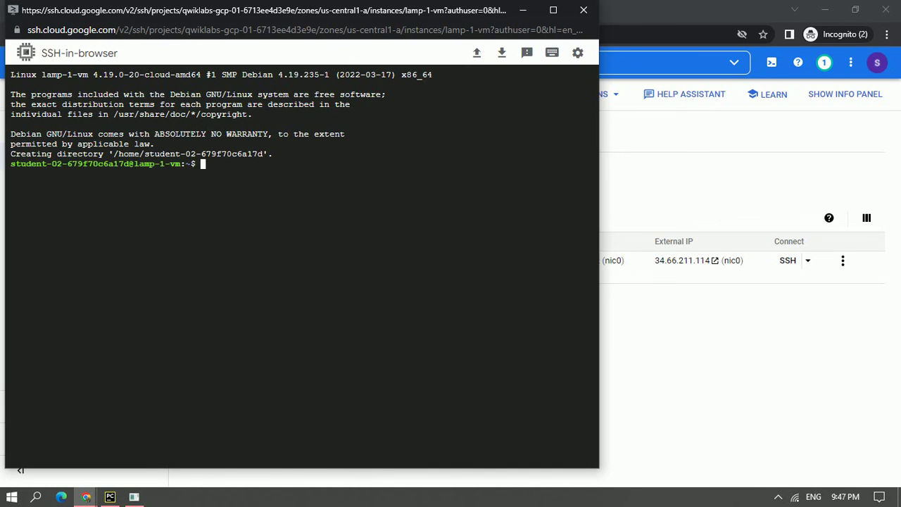
# Copy the package update command from the lab and run "sudo apt-get update" in the SSH terminal.
pyautogui.hotkey('alt', 'Tab')
pyautogui.scroll(-1, 408, 286)
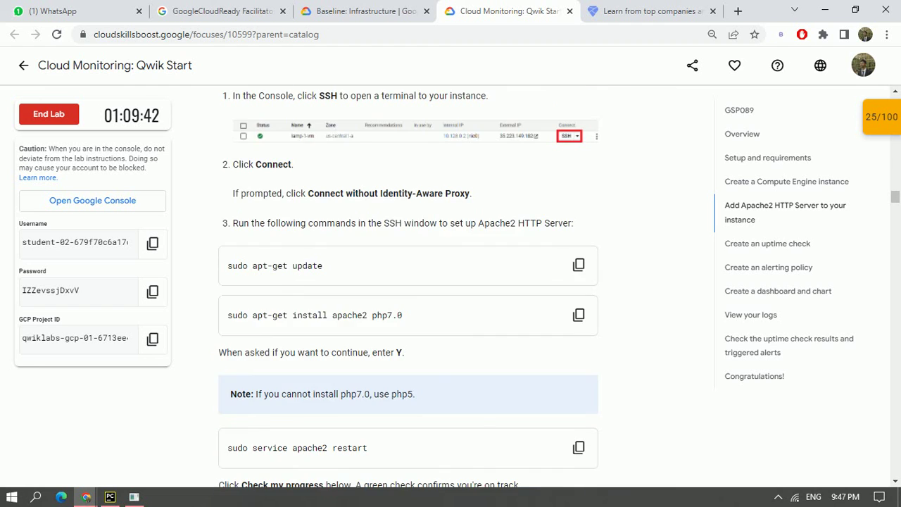
pyautogui.scroll(-4, 577, 267)
pyautogui.click(577, 131)
pyautogui.hotkey('alt', 'Tab')
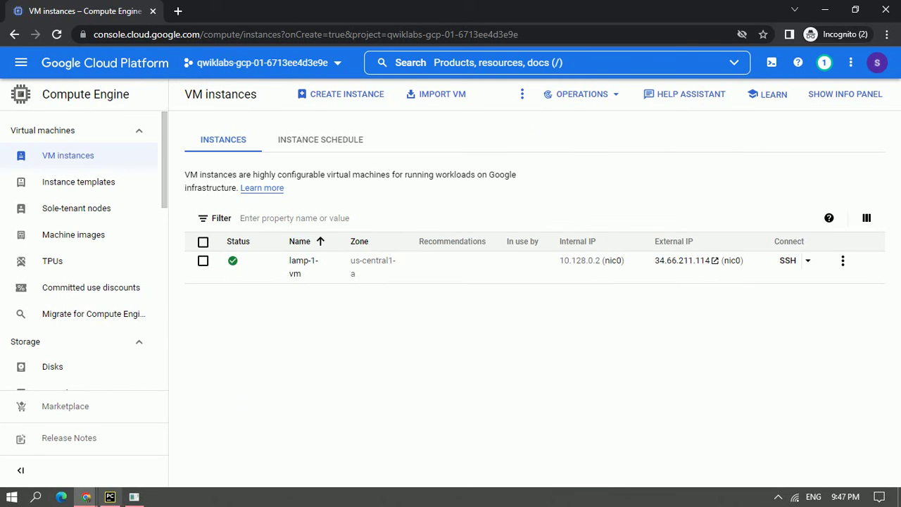
pyautogui.moveTo(86, 497)
pyautogui.click(332, 438)
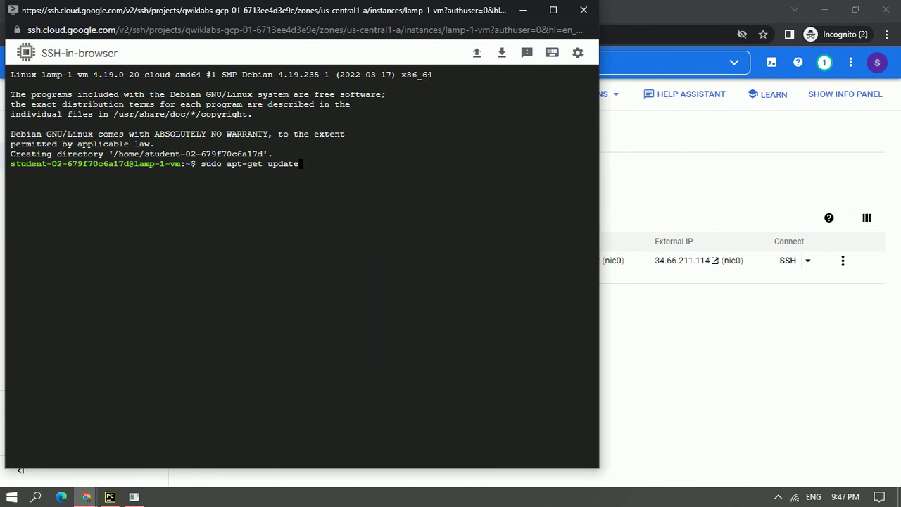
pyautogui.press('Return')
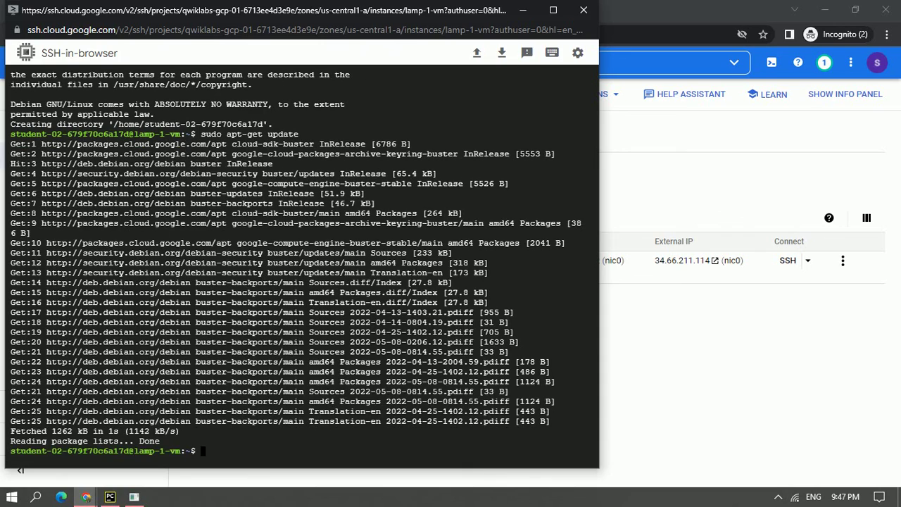
# Copy and run "sudo apt-get install apache2 php7.0" in the SSH terminal, answering Y to continue.
pyautogui.moveTo(86, 497)
pyautogui.click(70, 440)
pyautogui.click(578, 182)
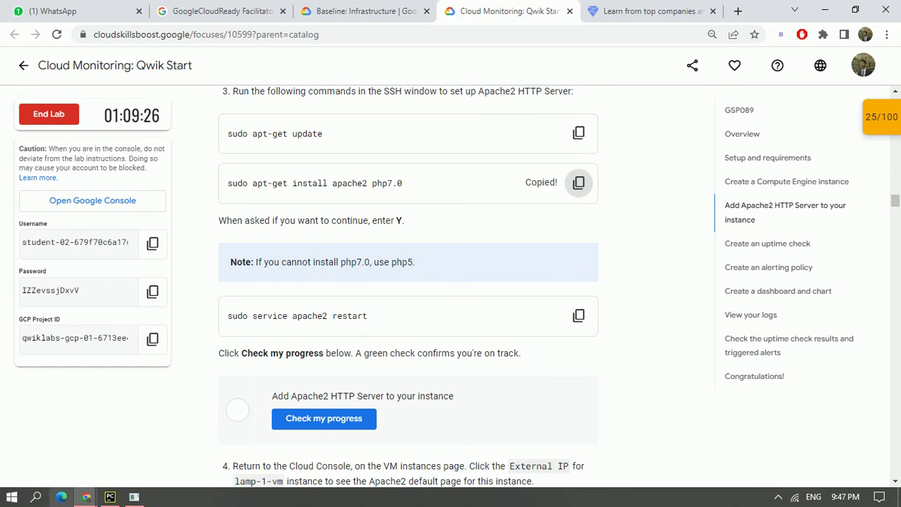
pyautogui.click(86, 496)
pyautogui.click(199, 439)
pyautogui.click(86, 496)
pyautogui.click(331, 440)
pyautogui.rightClick(228, 454)
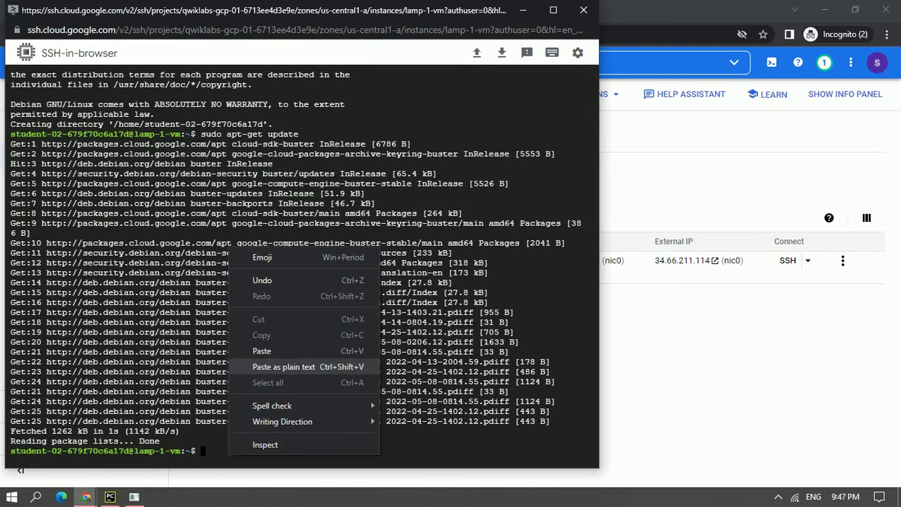
pyautogui.click(261, 350)
pyautogui.press('Return')
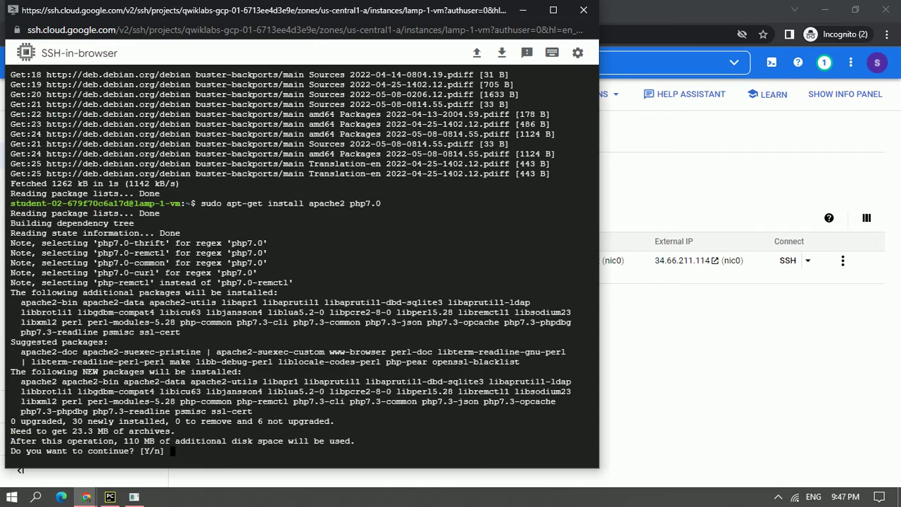
pyautogui.press('Return')
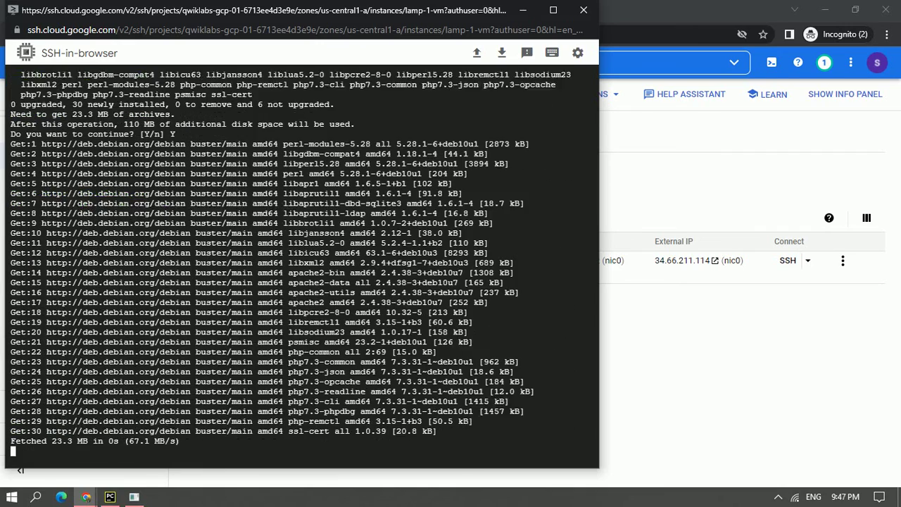
# Copy the restart command from the lab and run "sudo service apache2 restart" in the SSH terminal.
pyautogui.hotkey('alt', 'Tab')
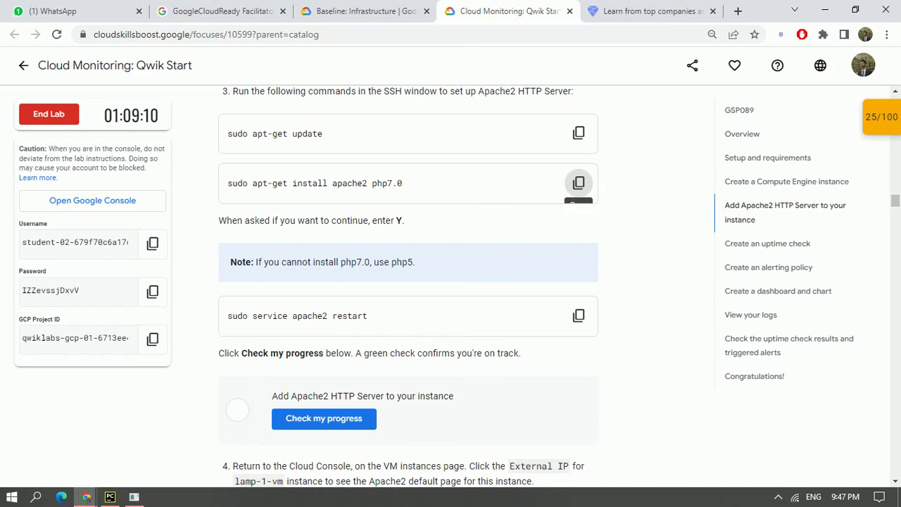
pyautogui.scroll(-1, 578, 182)
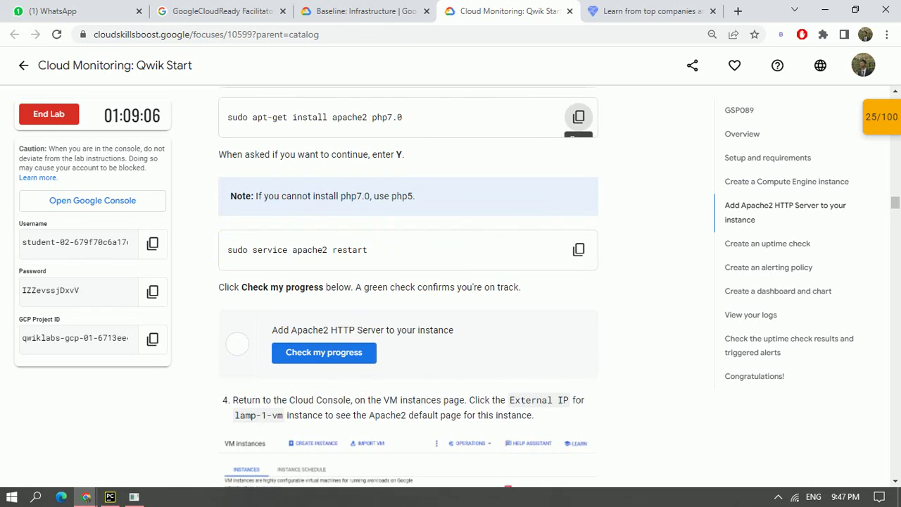
pyautogui.click(578, 249)
pyautogui.moveTo(86, 496)
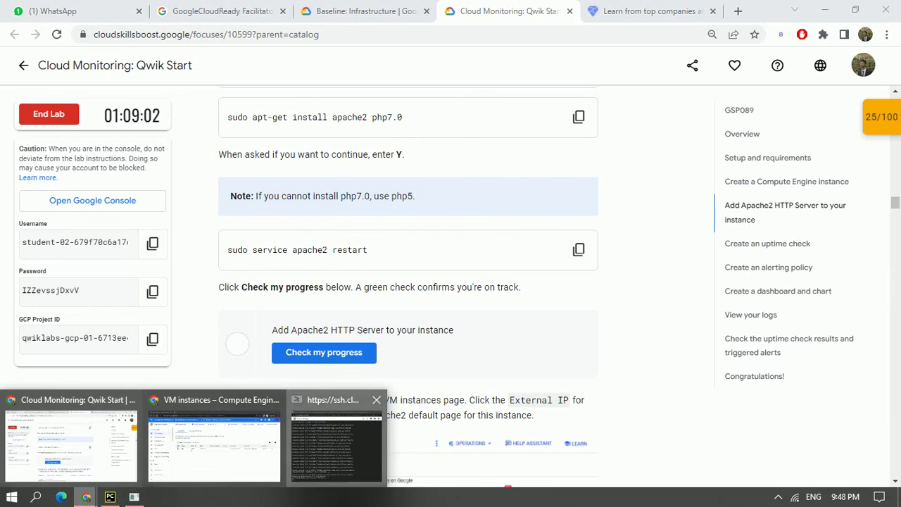
pyautogui.click(337, 440)
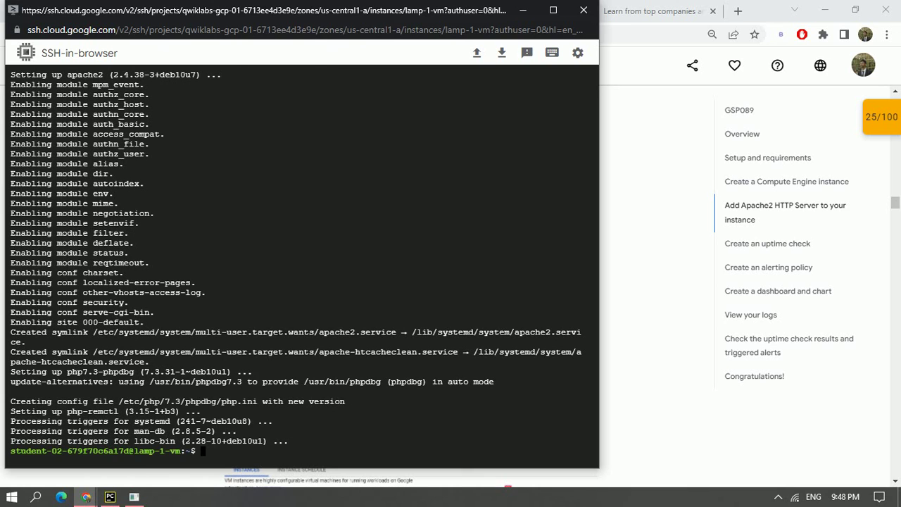
pyautogui.rightClick(218, 245)
pyautogui.click(253, 349)
pyautogui.press('Return')
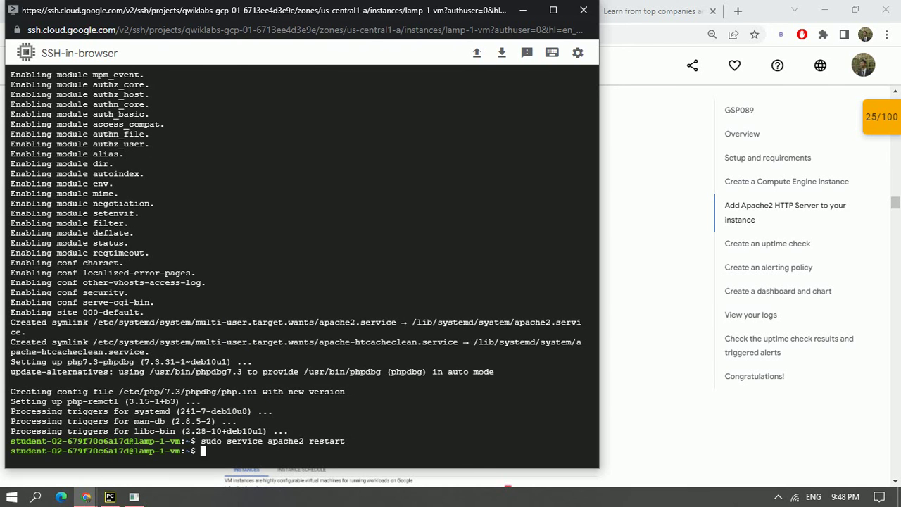
# Have the lab check progress on the "Add Apache2 HTTP Server to your instance" task.
pyautogui.moveTo(86, 496)
pyautogui.click(71, 394)
pyautogui.click(324, 352)
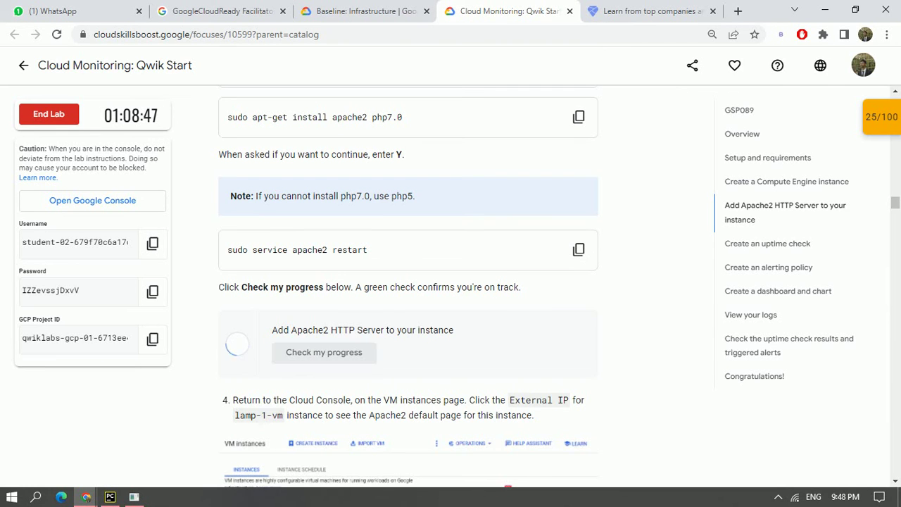
# Follow the lab's fourth instruction and open lamp-1-vm's external IP to view the Apache2 default page.
pyautogui.scroll(-2, 408, 281)
pyautogui.scroll(-3, 408, 282)
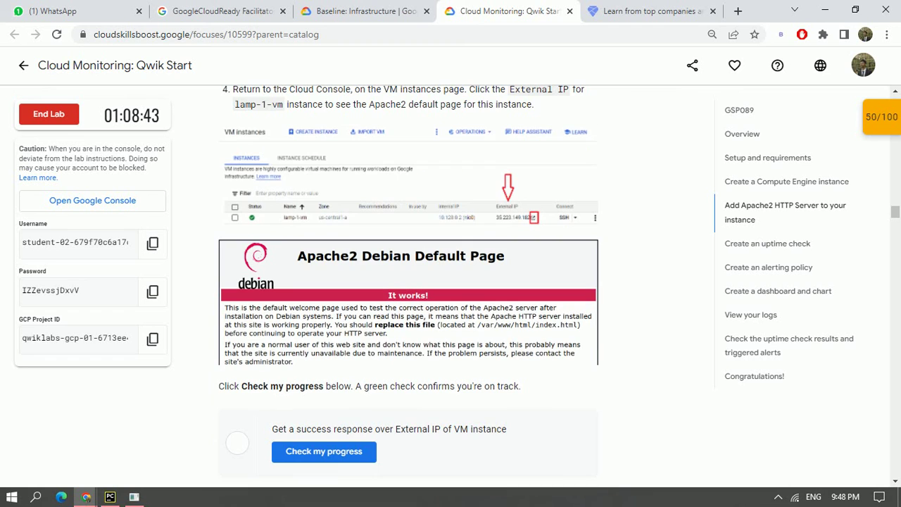
pyautogui.scroll(1, 408, 282)
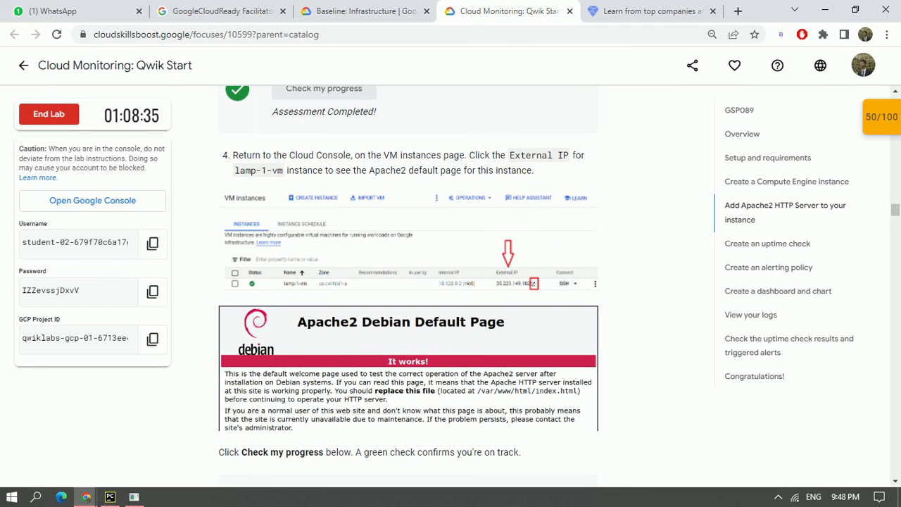
pyautogui.moveTo(86, 497)
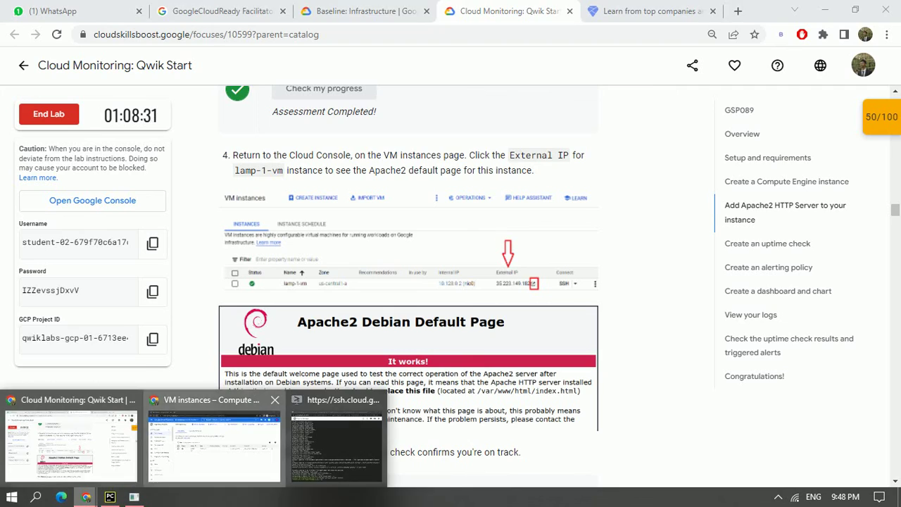
pyautogui.click(215, 450)
pyautogui.click(661, 262)
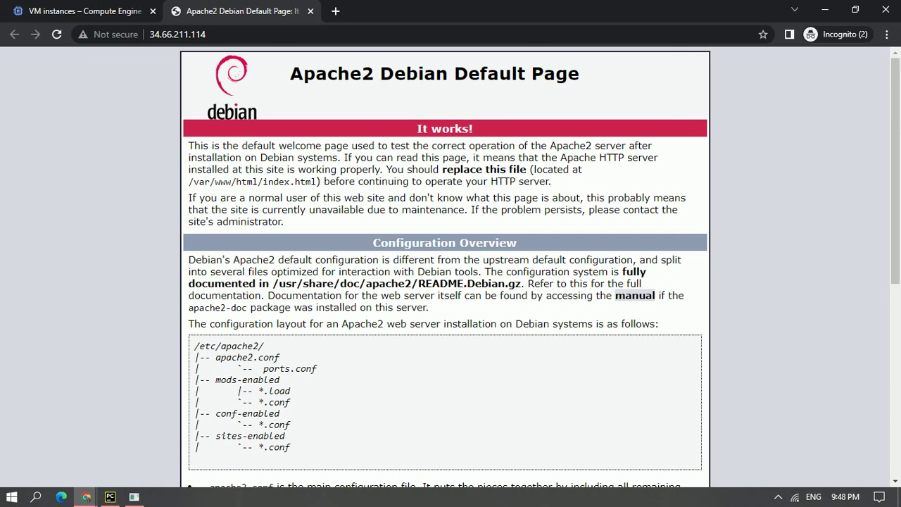
pyautogui.scroll(-2, 445, 268)
# Check lab progress on the "Get a success response over External IP" task and continue to the uptime check instructions.
pyautogui.hotkey('alt', 'Tab')
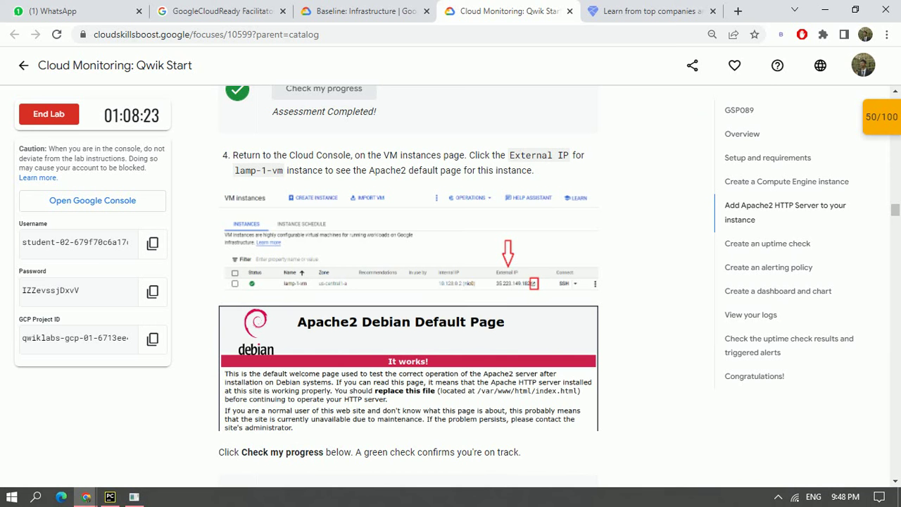
pyautogui.scroll(-2, 408, 282)
pyautogui.click(324, 385)
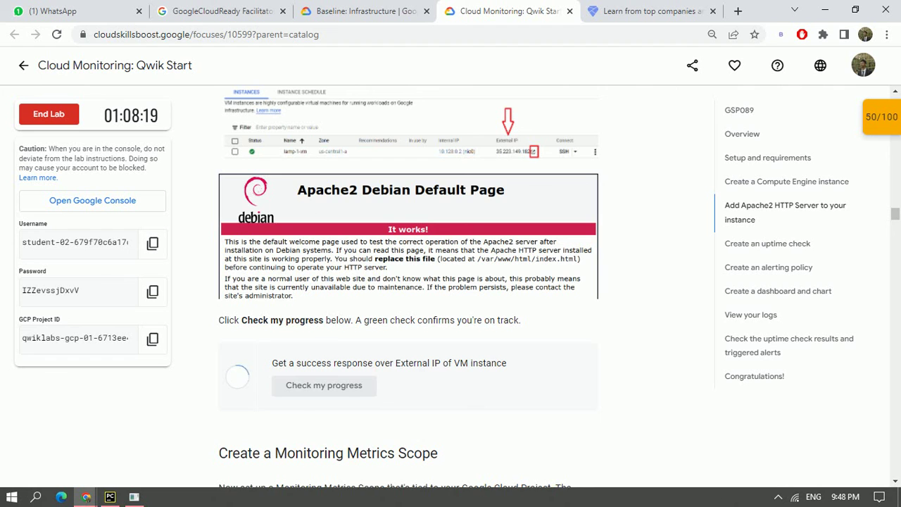
pyautogui.scroll(-10, 408, 282)
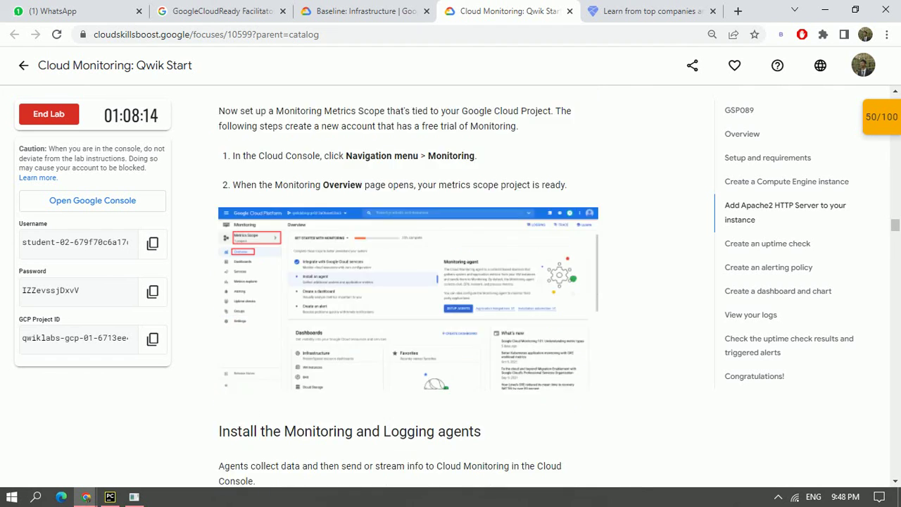
pyautogui.scroll(-15, 408, 281)
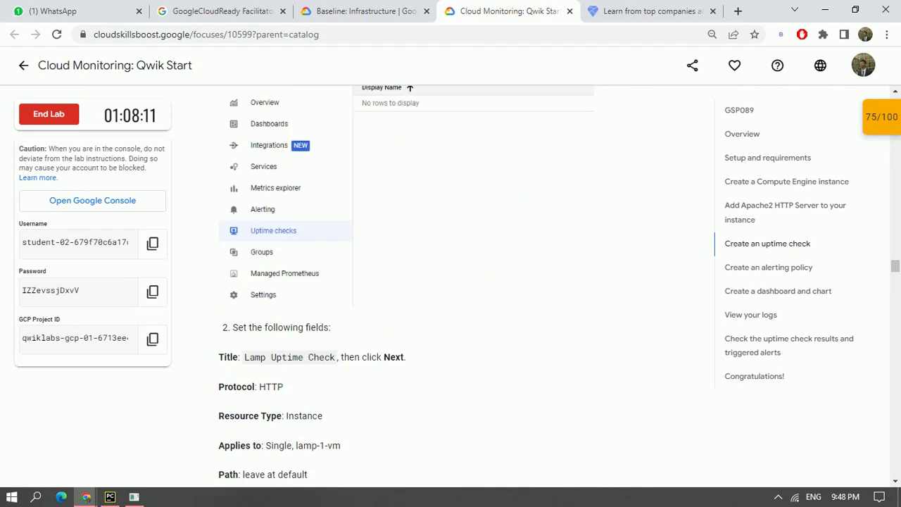
# Read through the lab's uptime check, alerting policy and dashboard instructions, returning to the Monitoring Metrics Scope section.
pyautogui.scroll(-15, 408, 282)
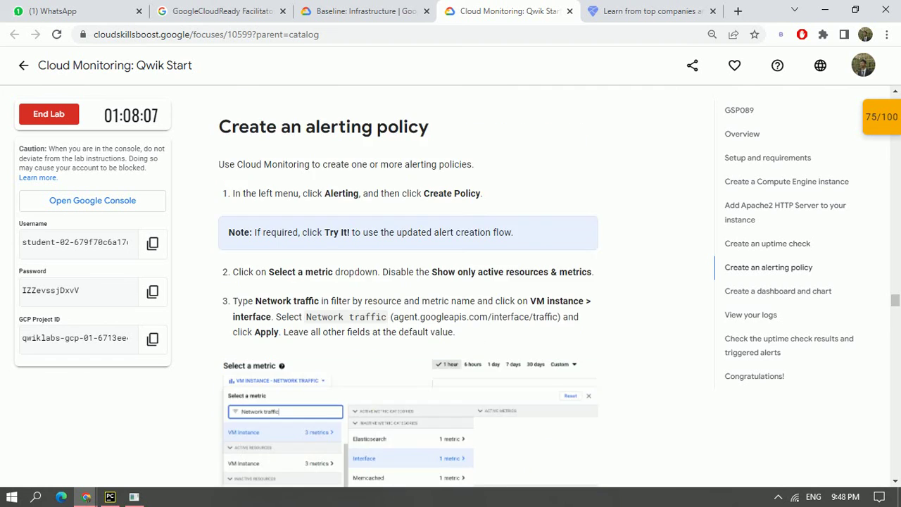
pyautogui.scroll(-8, 408, 282)
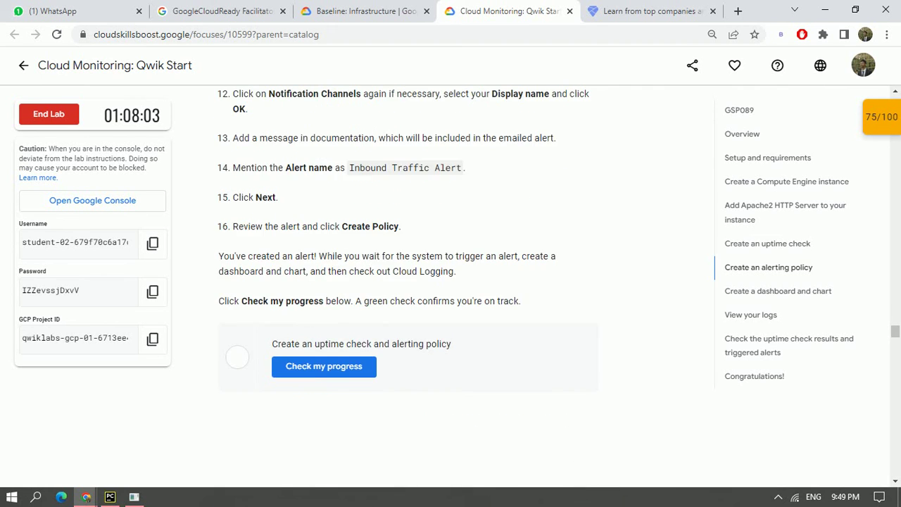
pyautogui.scroll(7, 409, 282)
pyautogui.scroll(7, 408, 282)
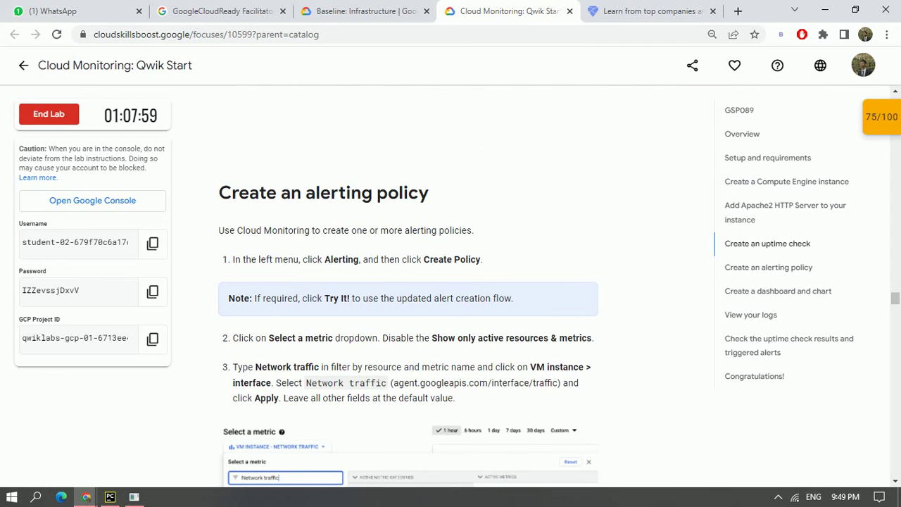
pyautogui.scroll(-2, 408, 281)
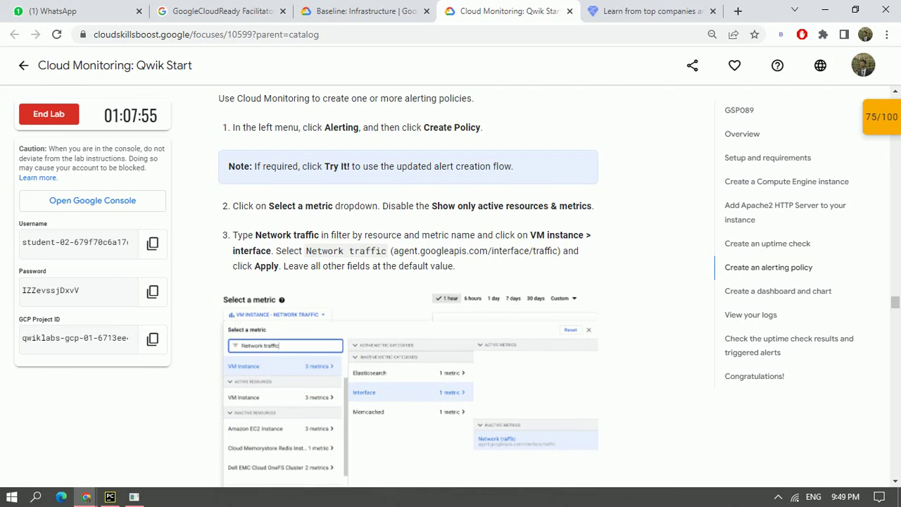
pyautogui.scroll(1, 408, 281)
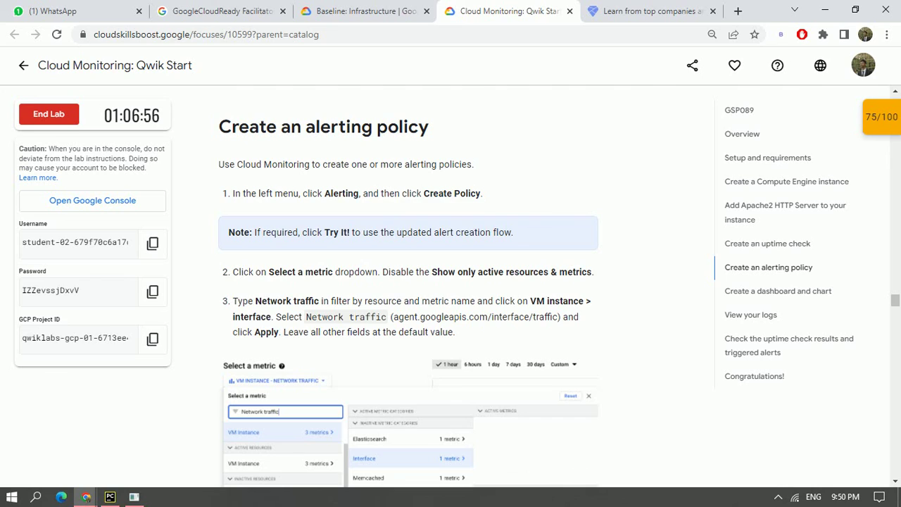
pyautogui.scroll(-15, 408, 281)
pyautogui.scroll(-5, 409, 282)
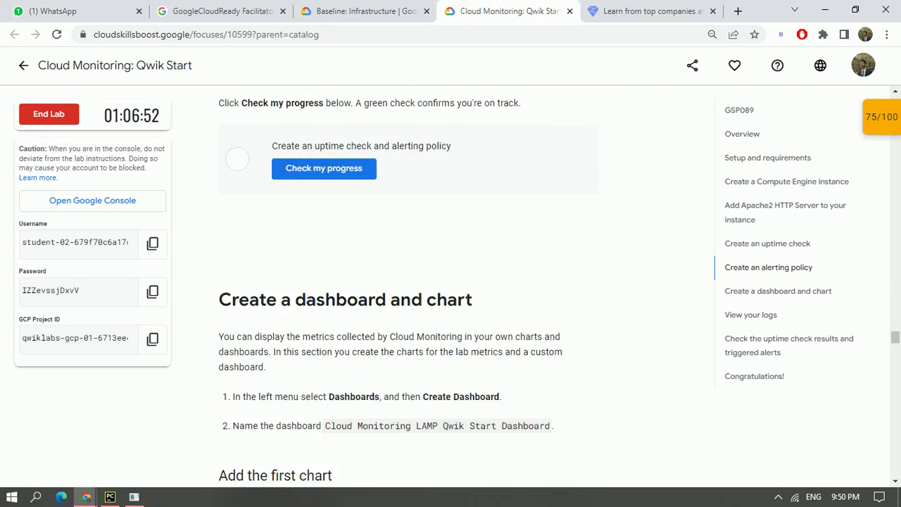
pyautogui.scroll(15, 408, 282)
pyautogui.scroll(20, 409, 282)
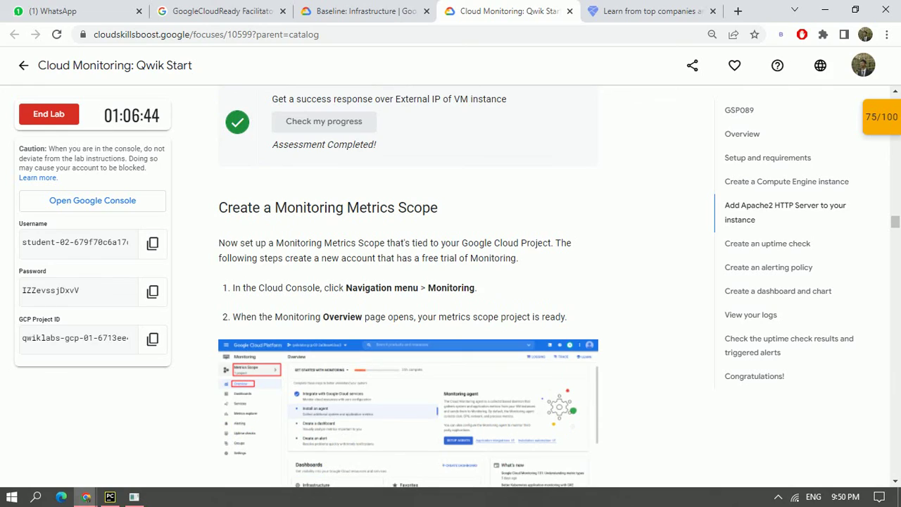
# Switch to the Cloud console, close the Apache2 page and open Monitoring for the lab project.
pyautogui.moveTo(85, 496)
pyautogui.click(201, 436)
pyautogui.hotkey('ctrl', 'w')
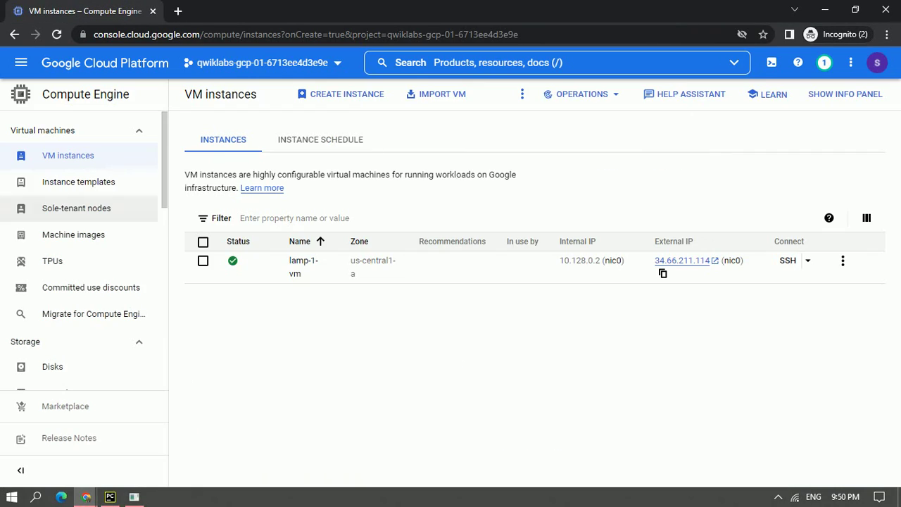
pyautogui.click(21, 63)
pyautogui.scroll(-5, 137, 85)
pyautogui.scroll(-10, 137, 85)
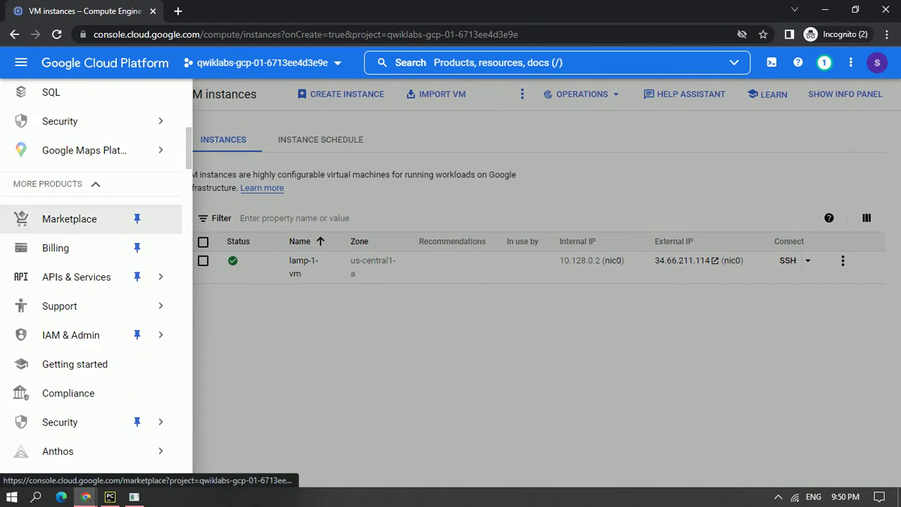
pyautogui.scroll(-10, 92, 179)
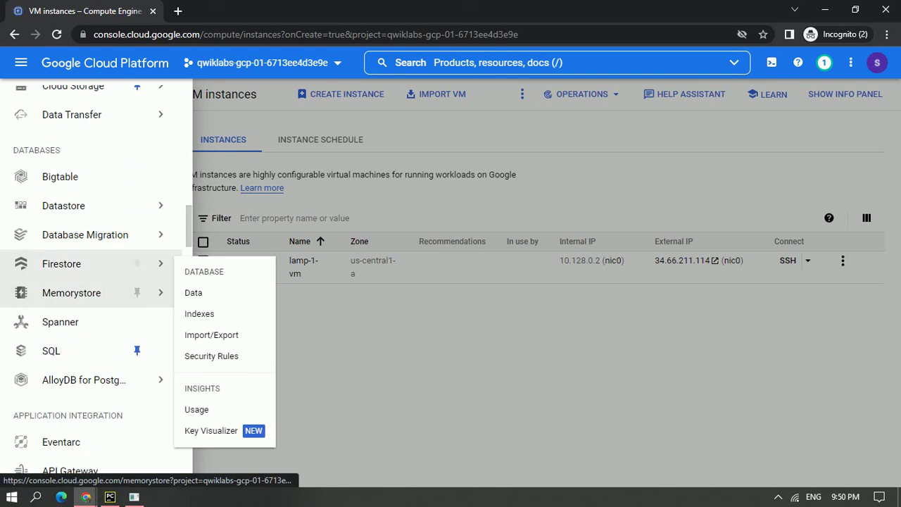
pyautogui.scroll(-2, 91, 179)
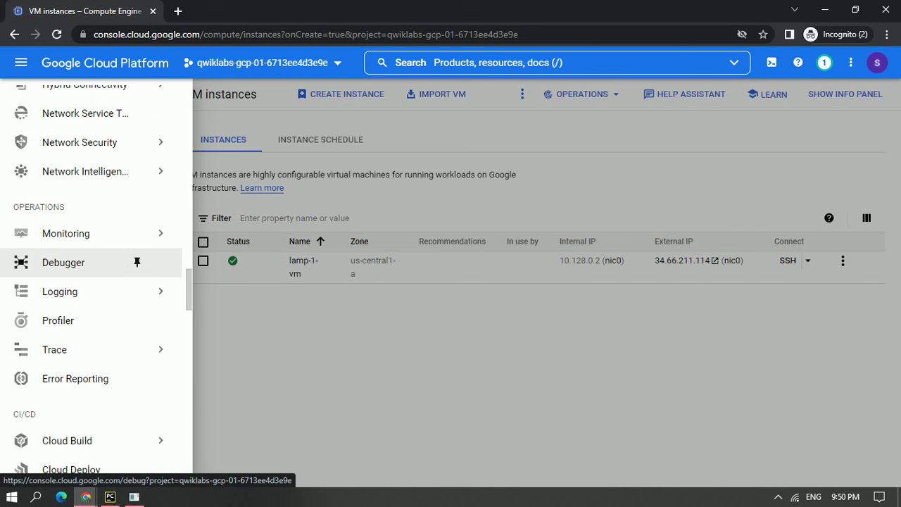
pyautogui.click(98, 233)
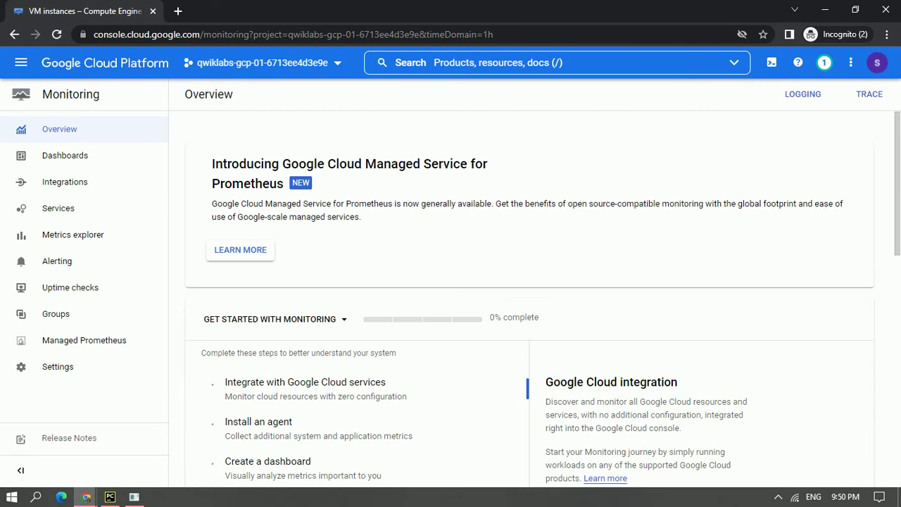
# Close the Learn recommendations on the Monitoring Overview page and look over its getting-started content.
pyautogui.scroll(-4, 307, 241)
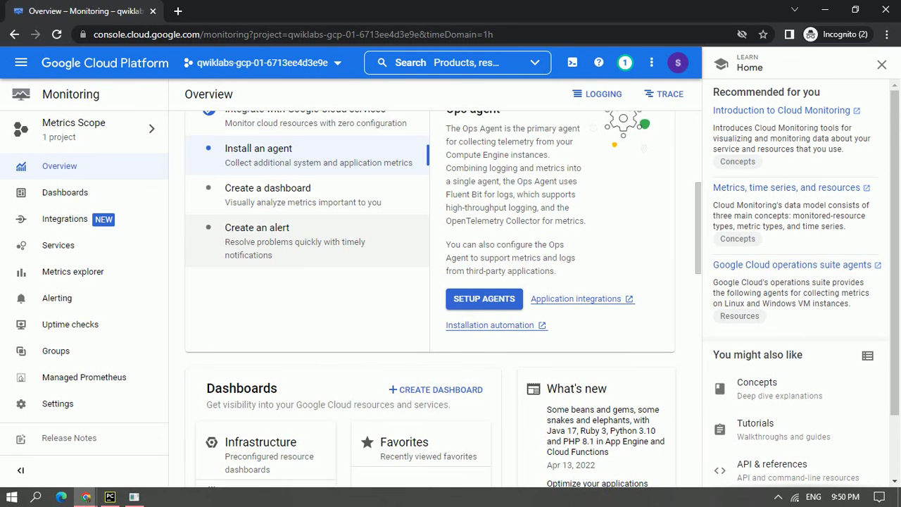
pyautogui.click(881, 64)
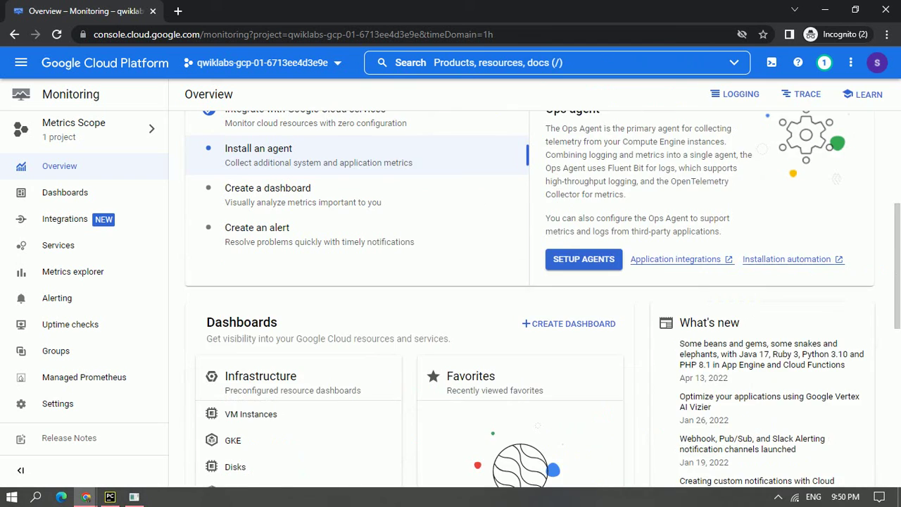
pyautogui.scroll(2, 529, 297)
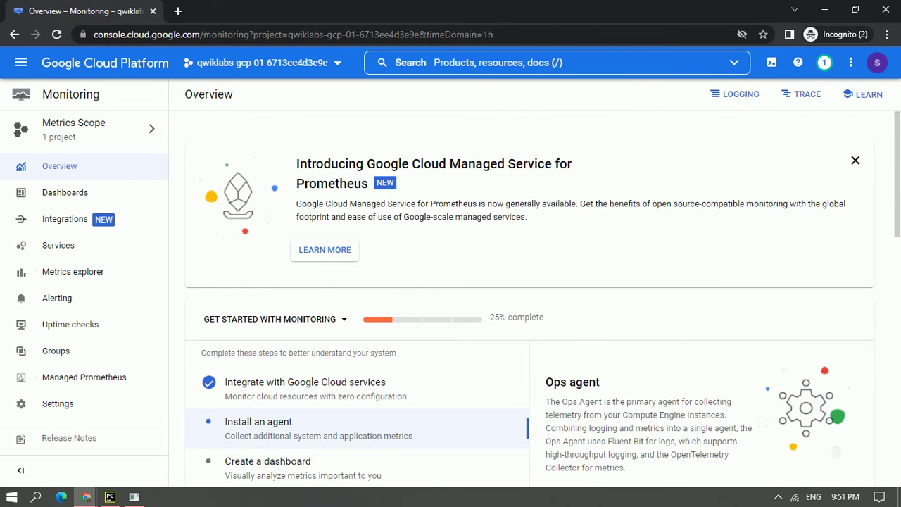
pyautogui.scroll(-10, 529, 297)
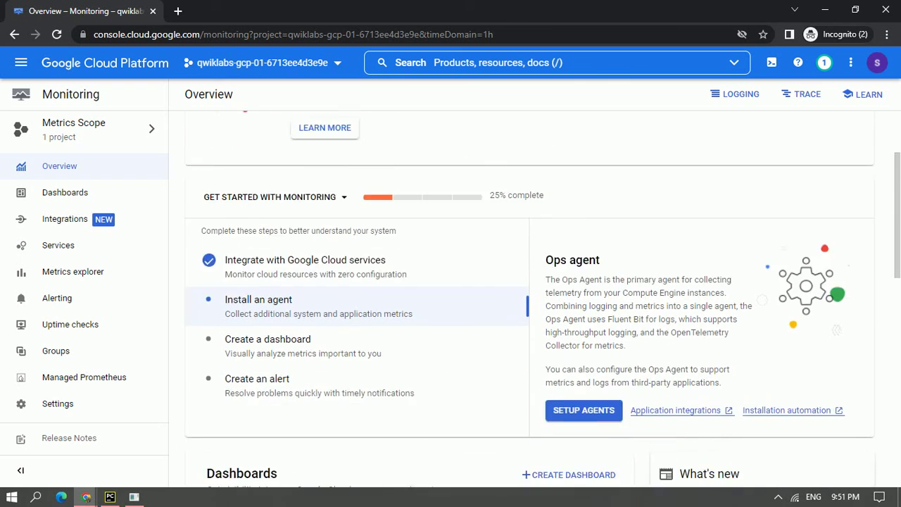
pyautogui.scroll(10, 530, 297)
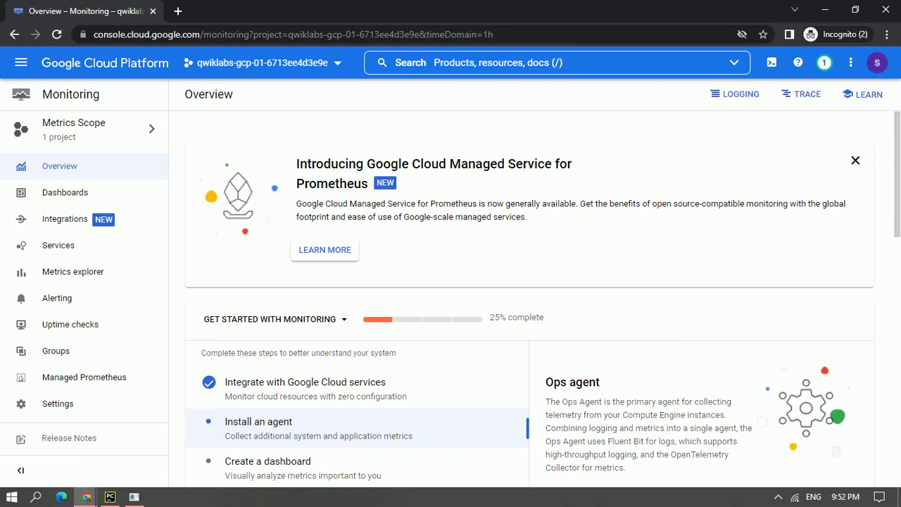
# Copy the Monitoring agent script commands from the lab and run them in the SSH terminal to add the agent repository with add-monitoring-agent-repo.sh.
pyautogui.moveTo(86, 496)
pyautogui.click(46, 444)
pyautogui.scroll(-10, 408, 282)
pyautogui.click(579, 198)
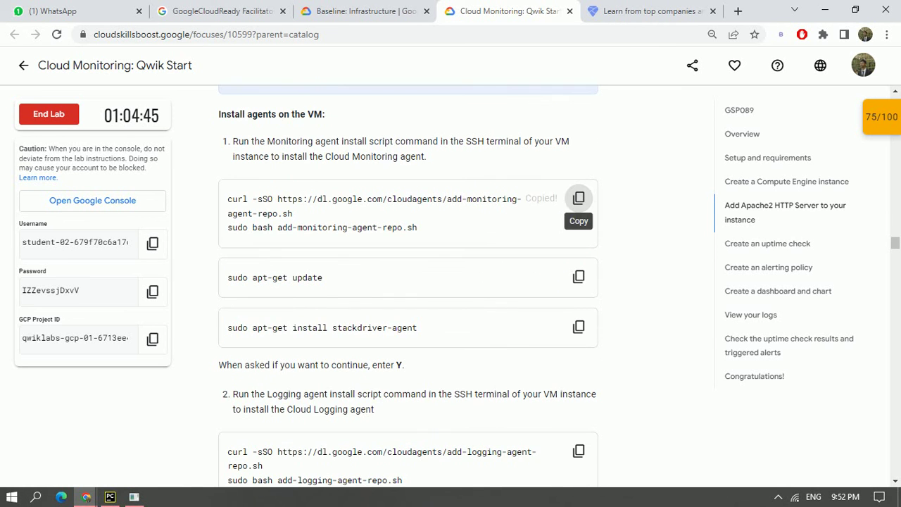
pyautogui.click(342, 438)
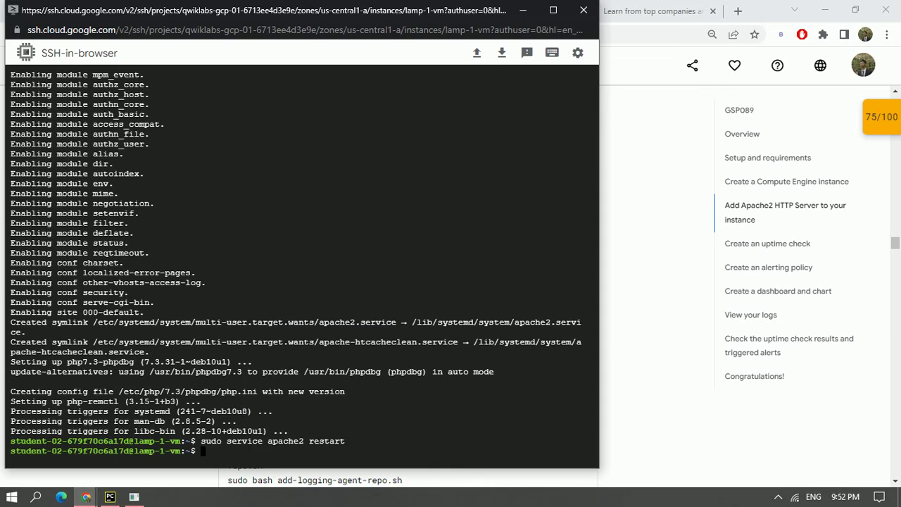
pyautogui.write('curl -sSO https://dl.google.com/cloudagents/add-monitoring-agent-repo.sh sudo bash add-monitoring-agent-repo.sh')
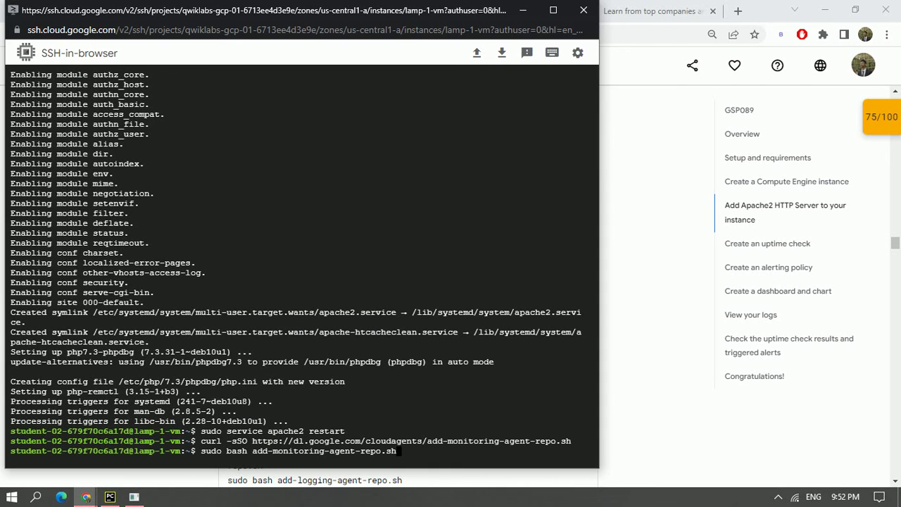
pyautogui.press('Return')
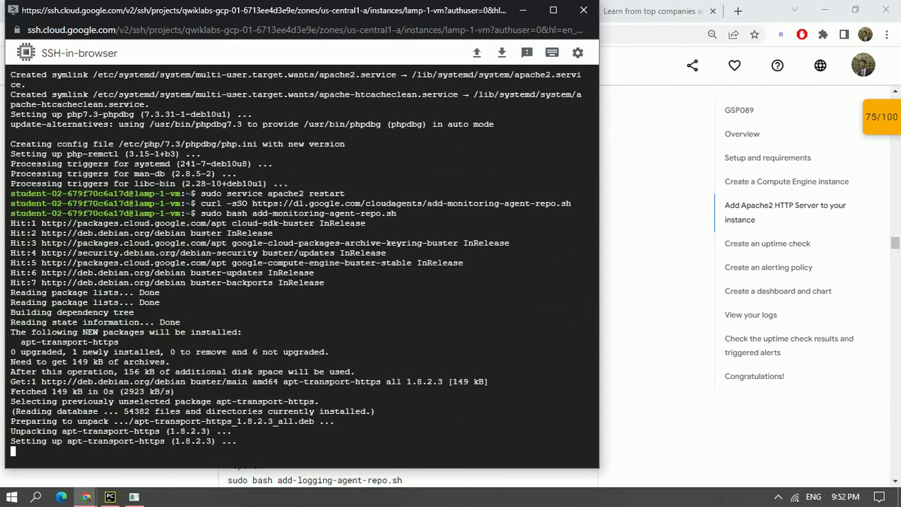
# Copy the package update command from the lab and run "sudo apt-get update" in the SSH terminal.
pyautogui.hotkey('alt', 'Tab')
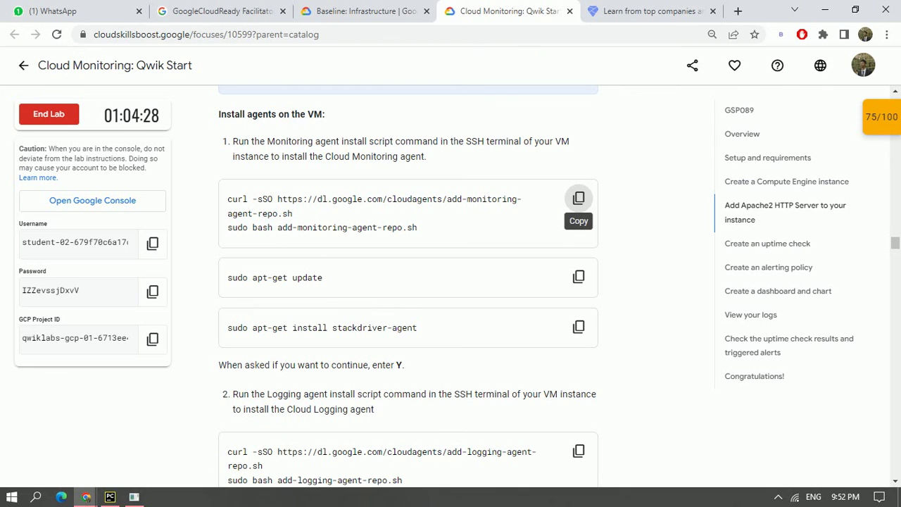
pyautogui.click(579, 276)
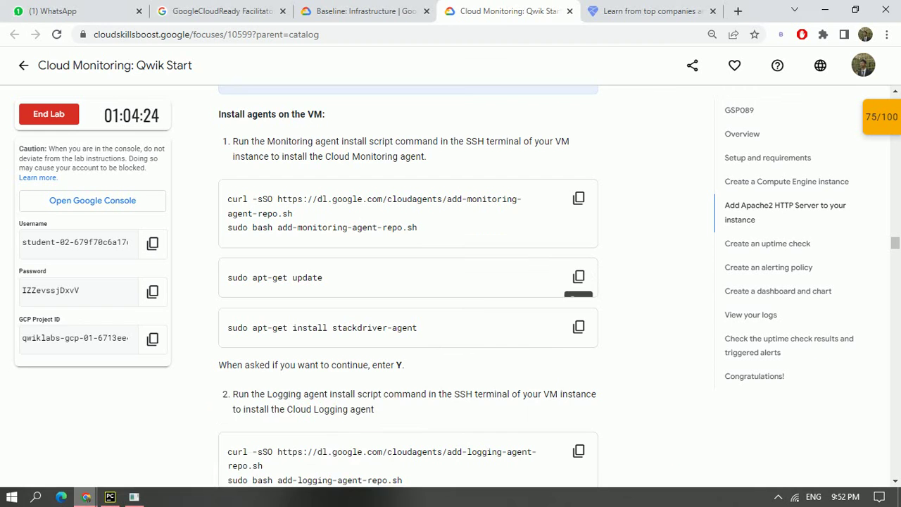
pyautogui.moveTo(86, 496)
pyautogui.click(336, 438)
pyautogui.hotkey('ctrl', 'v')
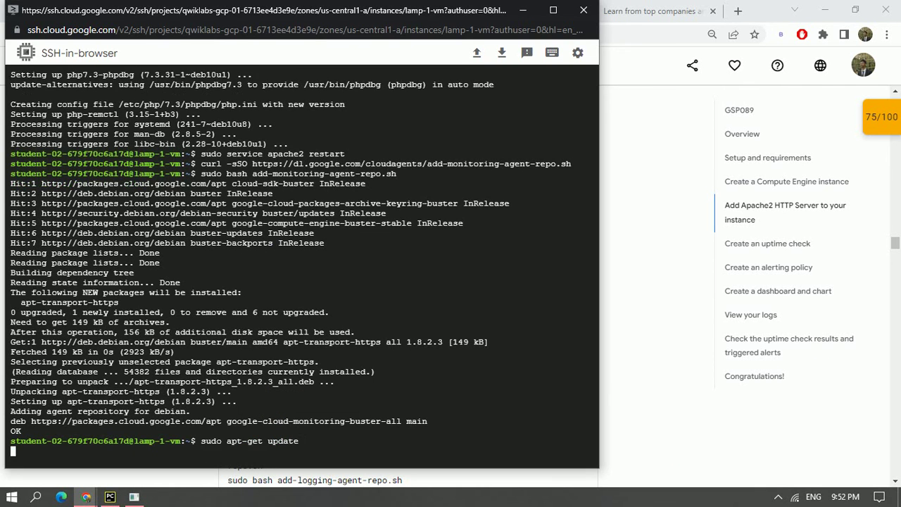
# Run the lab's "sudo apt-get install stackdriver-agent" command in the SSH terminal and confirm the installation with Y.
pyautogui.click(86, 496)
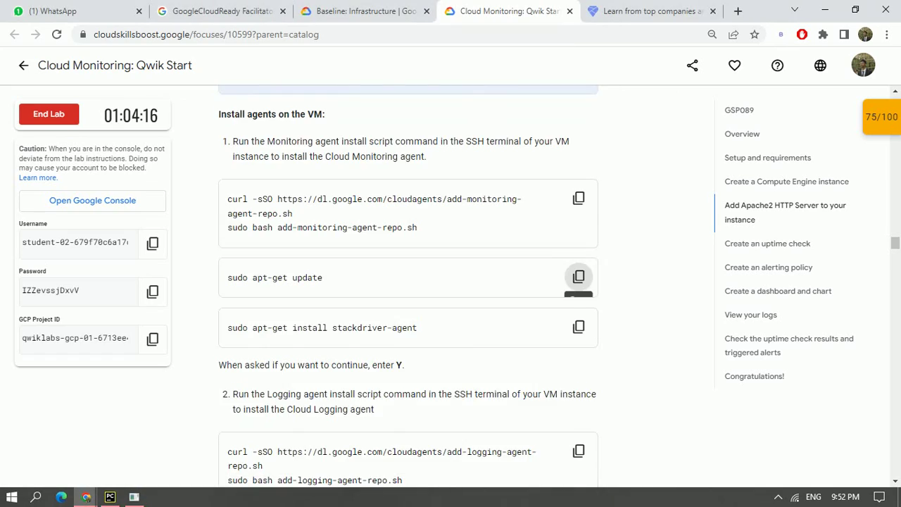
pyautogui.scroll(-2, 579, 276)
pyautogui.click(577, 193)
pyautogui.moveTo(86, 496)
pyautogui.click(336, 438)
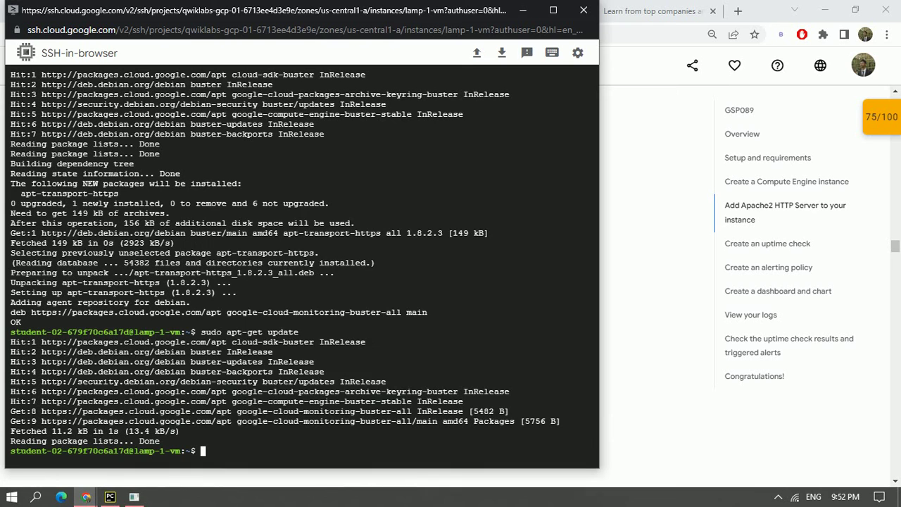
pyautogui.rightClick(221, 238)
pyautogui.click(282, 342)
pyautogui.press('Return')
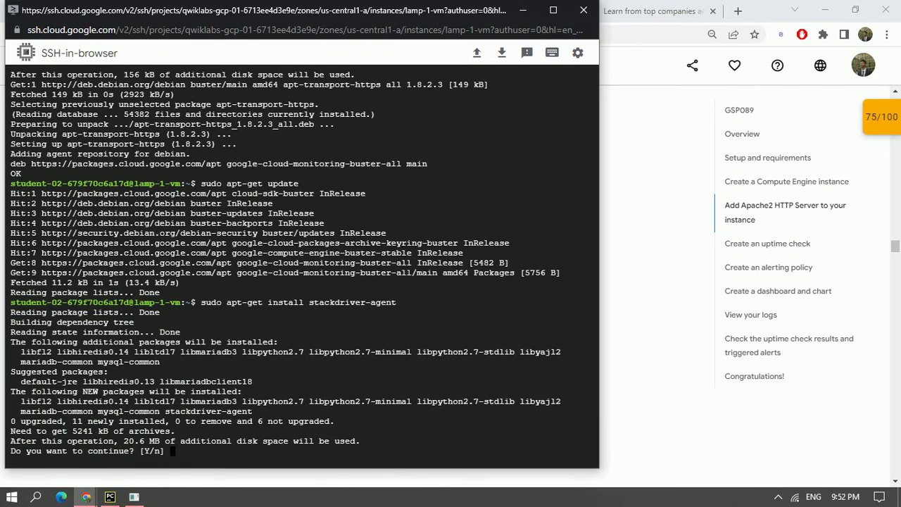
pyautogui.write('Y')
pyautogui.press('Return')
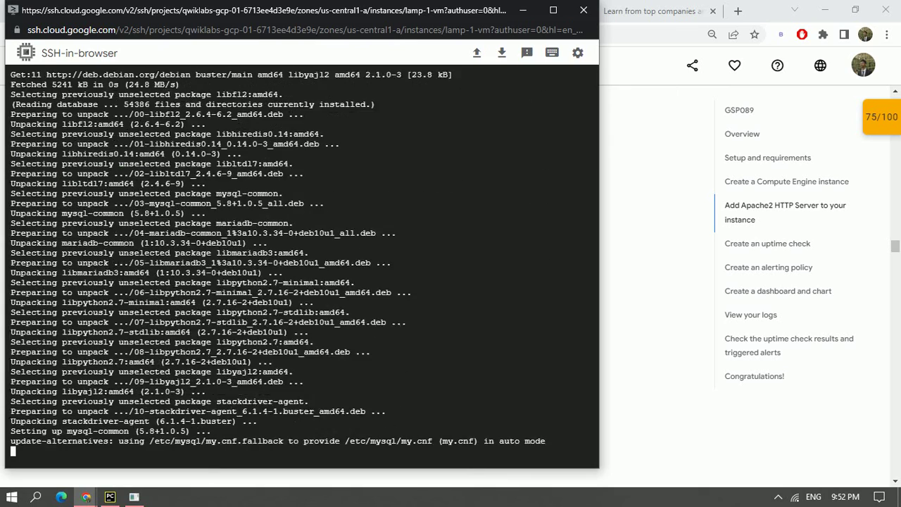
# Copy the Logging agent script commands from the lab and run them in the SSH terminal to add the repository with add-logging-agent-repo.sh.
pyautogui.click(86, 496)
pyautogui.click(83, 439)
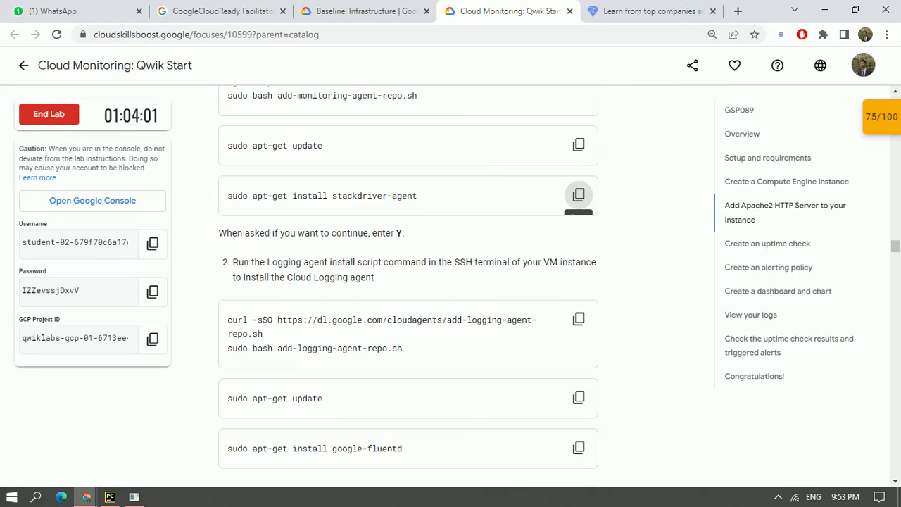
pyautogui.scroll(-2, 578, 200)
pyautogui.click(578, 186)
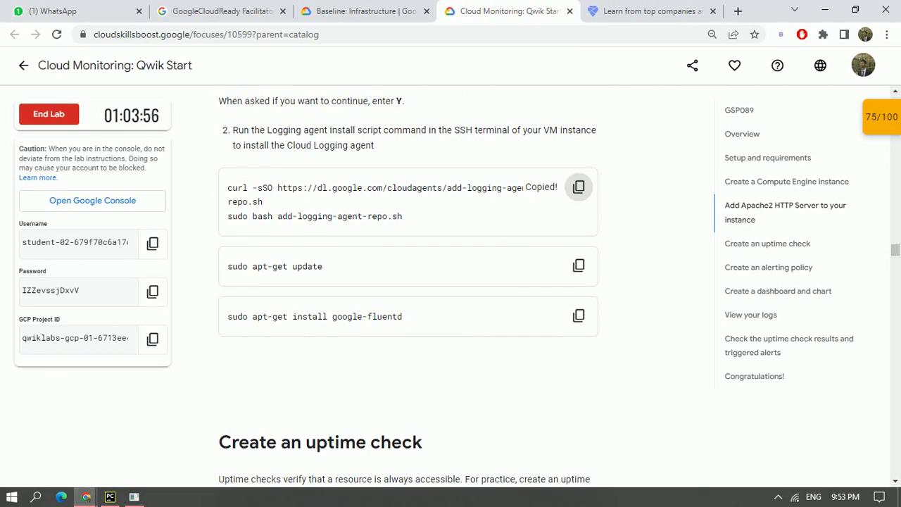
pyautogui.click(85, 497)
pyautogui.click(249, 438)
pyautogui.rightClick(222, 245)
pyautogui.click(251, 347)
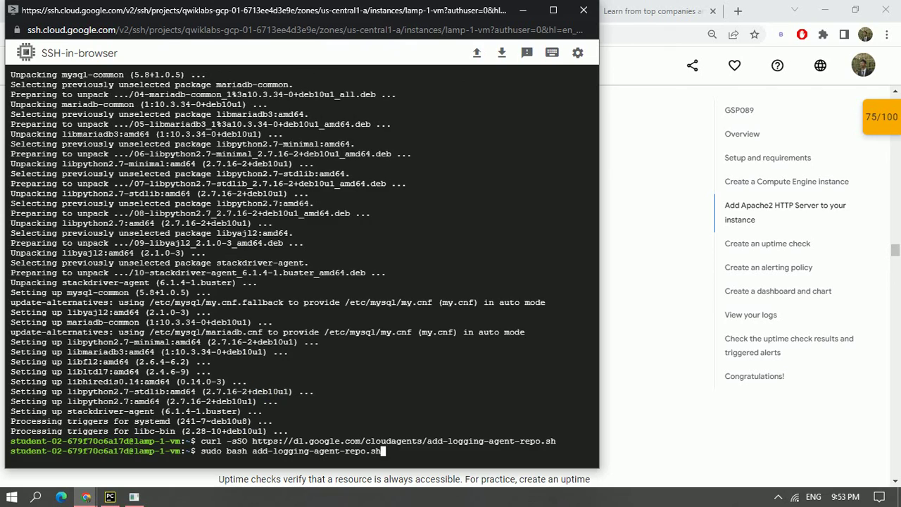
pyautogui.press('Return')
# Copy the update command from the lab's Logging agent section and run "sudo apt-get update" in the SSH terminal.
pyautogui.click(86, 496)
pyautogui.click(88, 439)
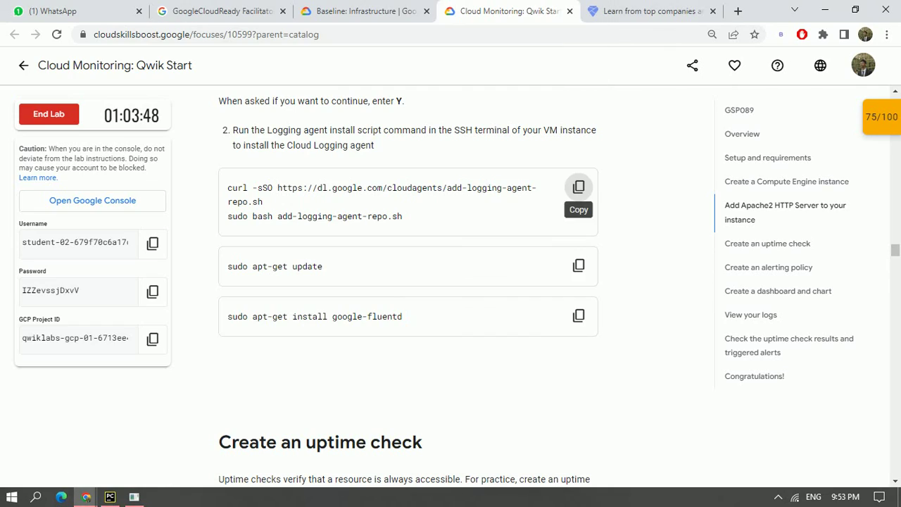
pyautogui.click(578, 266)
pyautogui.click(86, 496)
pyautogui.click(337, 439)
pyautogui.rightClick(236, 240)
pyautogui.click(264, 342)
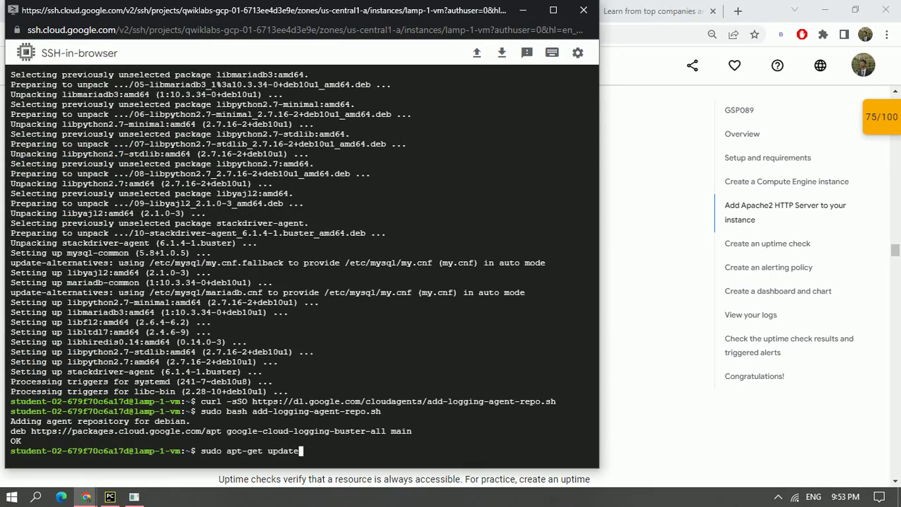
pyautogui.press('Return')
# Copy the Logging agent install command from the lab and run "sudo apt-get install google-fluentd" in the SSH terminal.
pyautogui.moveTo(86, 496)
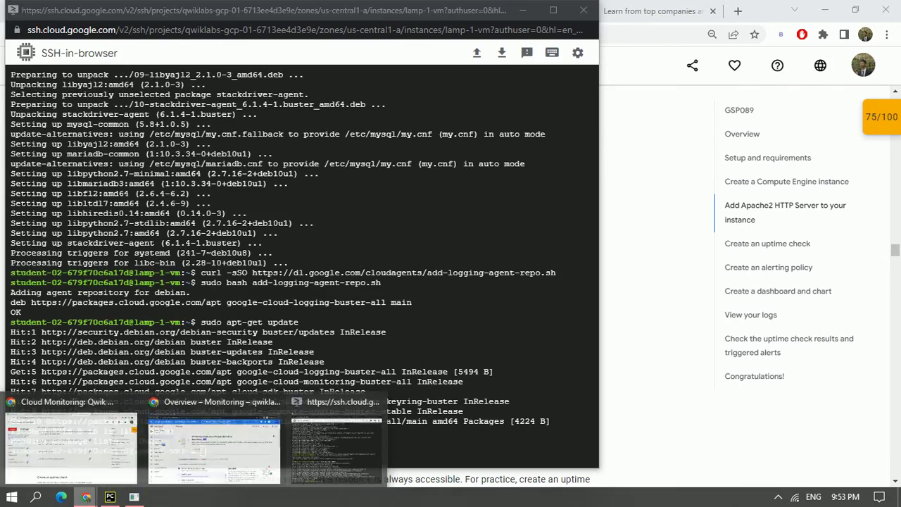
pyautogui.click(70, 451)
pyautogui.click(577, 322)
pyautogui.click(337, 451)
pyautogui.rightClick(236, 247)
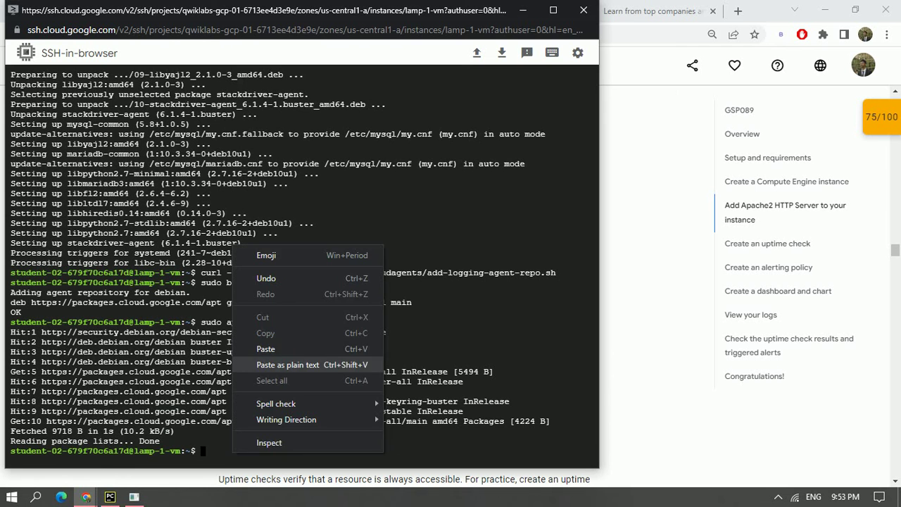
pyautogui.click(266, 348)
pyautogui.press('Return')
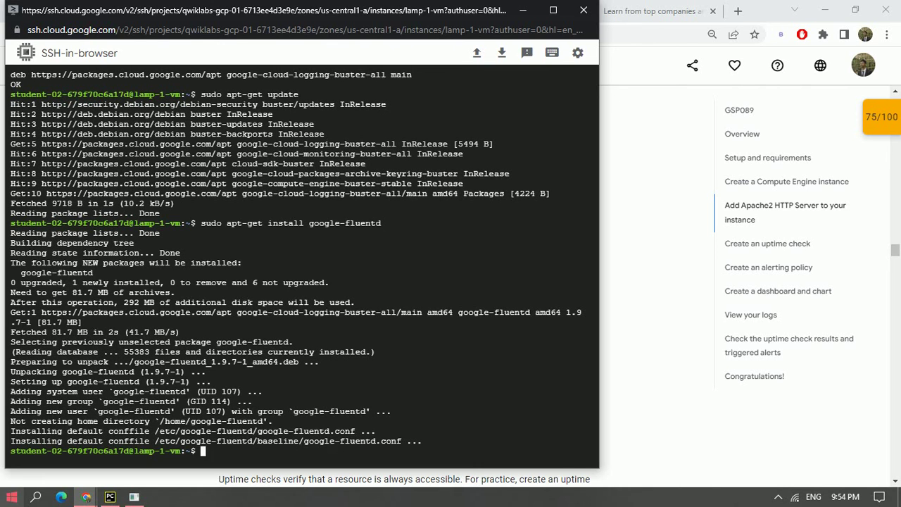
# Review the lab's uptime check and alerting policy instructions and check the progress score for each lab task.
pyautogui.click(86, 497)
pyautogui.scroll(-3, 408, 295)
pyautogui.scroll(-20, 408, 281)
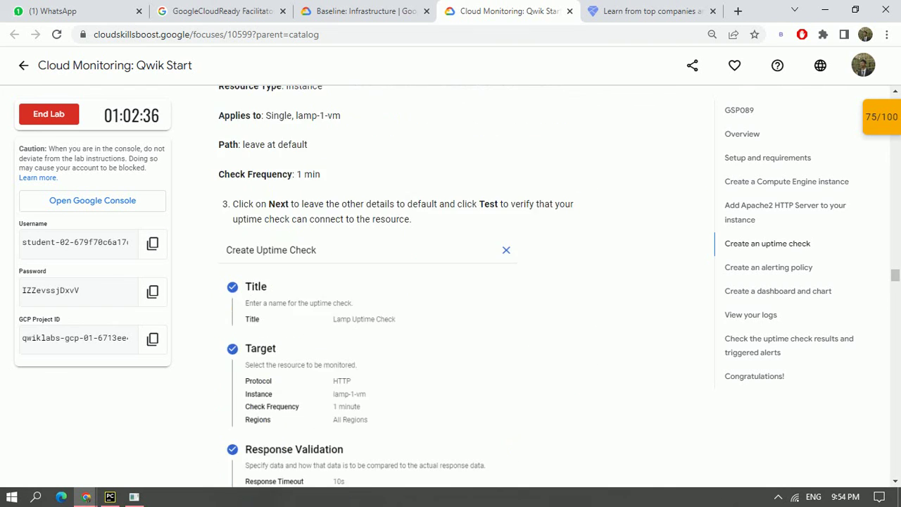
pyautogui.scroll(3, 409, 282)
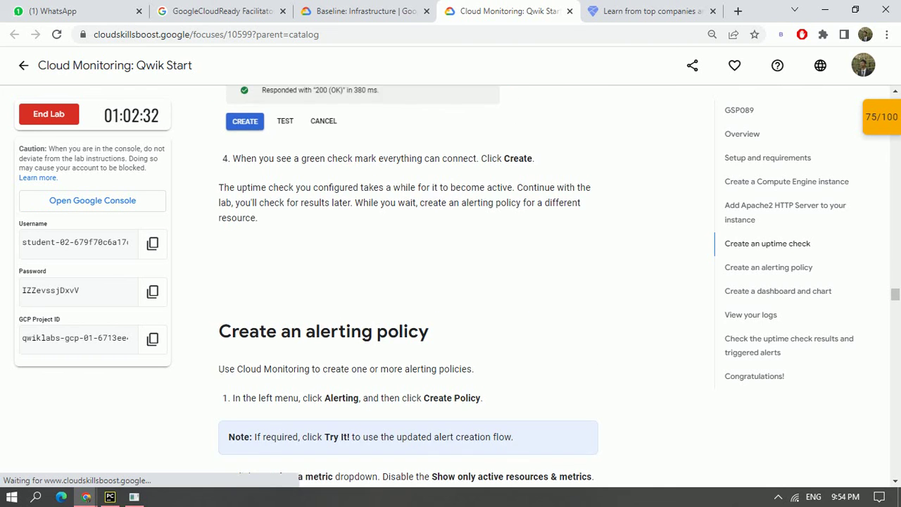
pyautogui.scroll(-7, 408, 282)
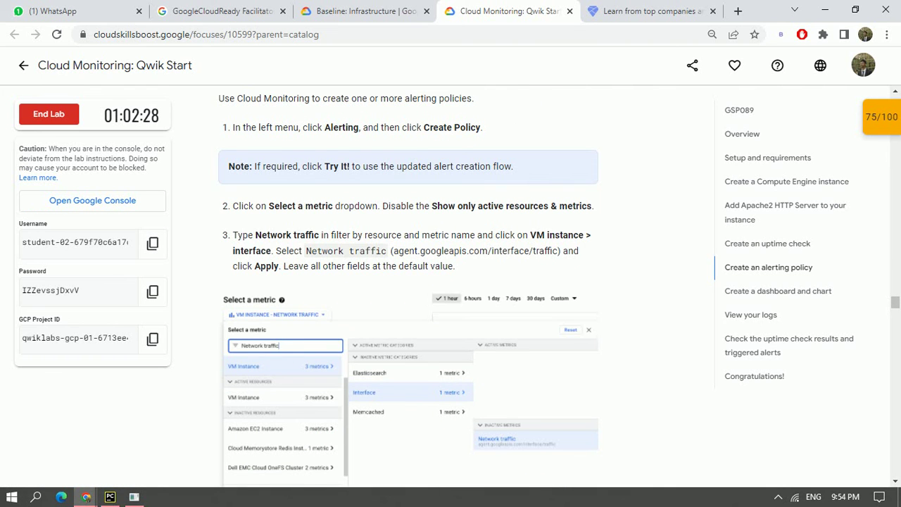
pyautogui.scroll(10, 408, 281)
pyautogui.scroll(6, 408, 281)
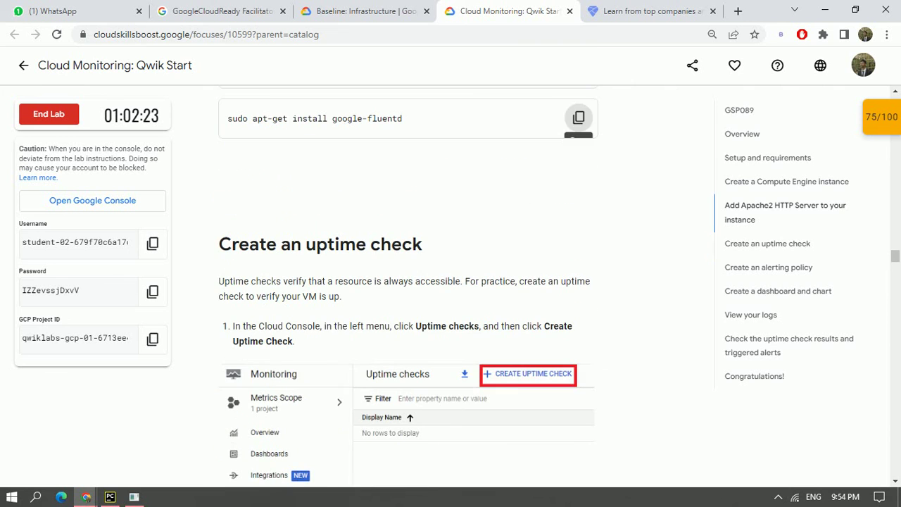
pyautogui.click(880, 117)
pyautogui.scroll(-1, 717, 181)
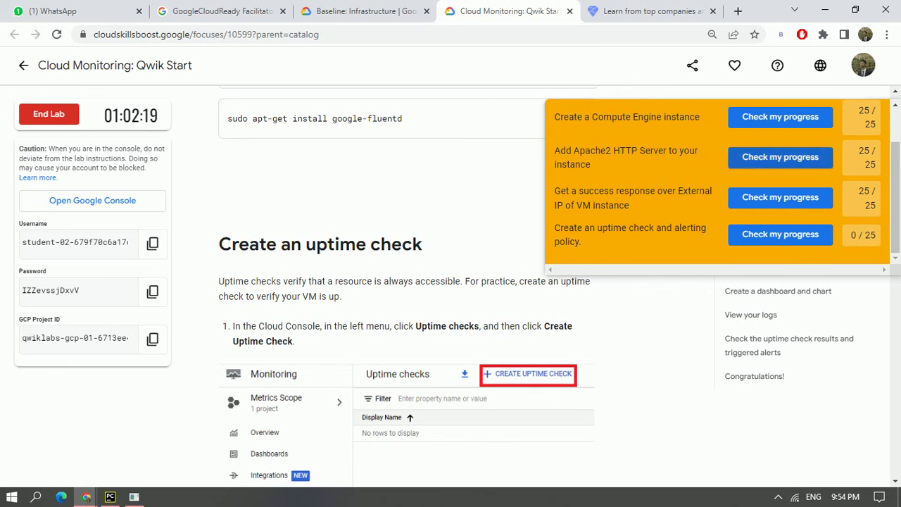
pyautogui.scroll(1, 780, 157)
pyautogui.click(865, 121)
pyautogui.scroll(-1, 408, 282)
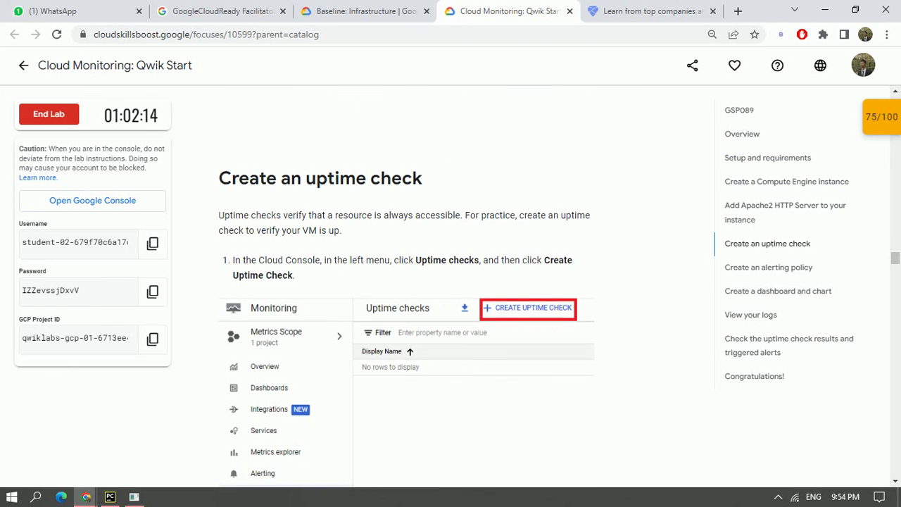
# Switch to the Cloud Monitoring console and start creating a new uptime check.
pyautogui.hotkey('alt', 'Tab')
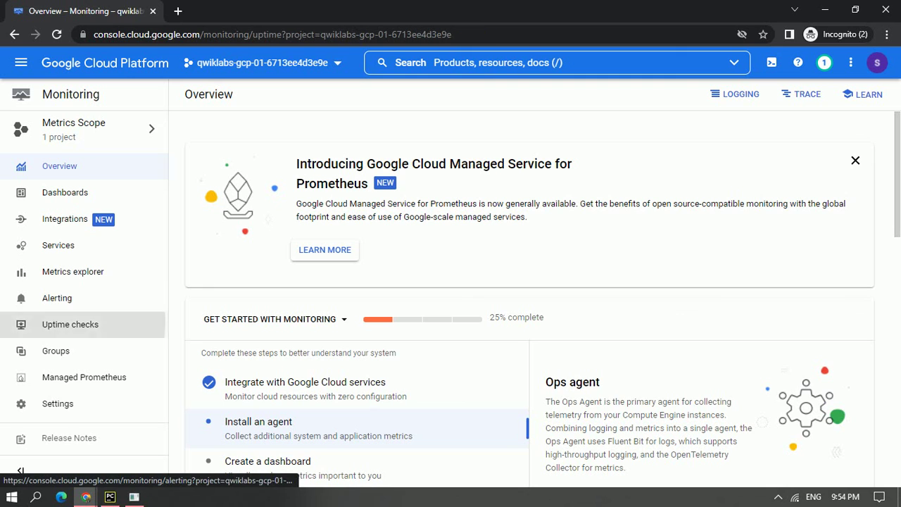
pyautogui.click(71, 324)
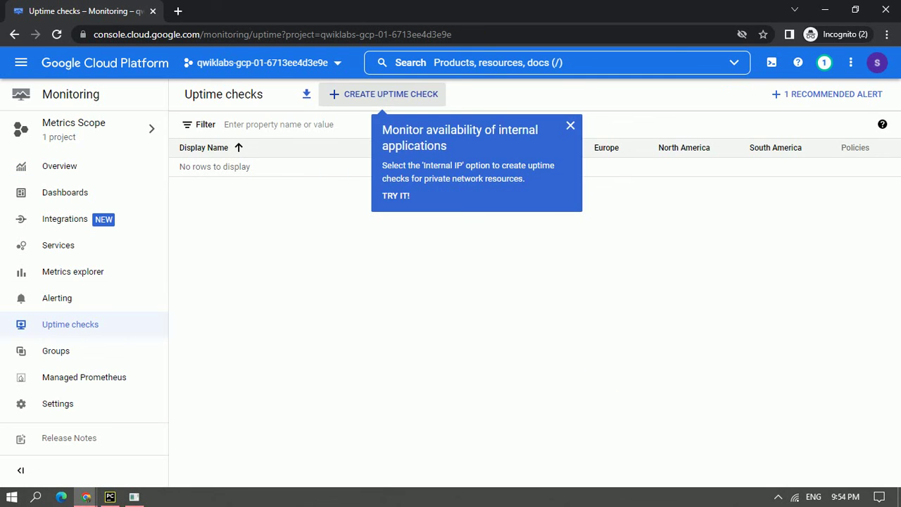
pyautogui.click(384, 94)
pyautogui.click(569, 160)
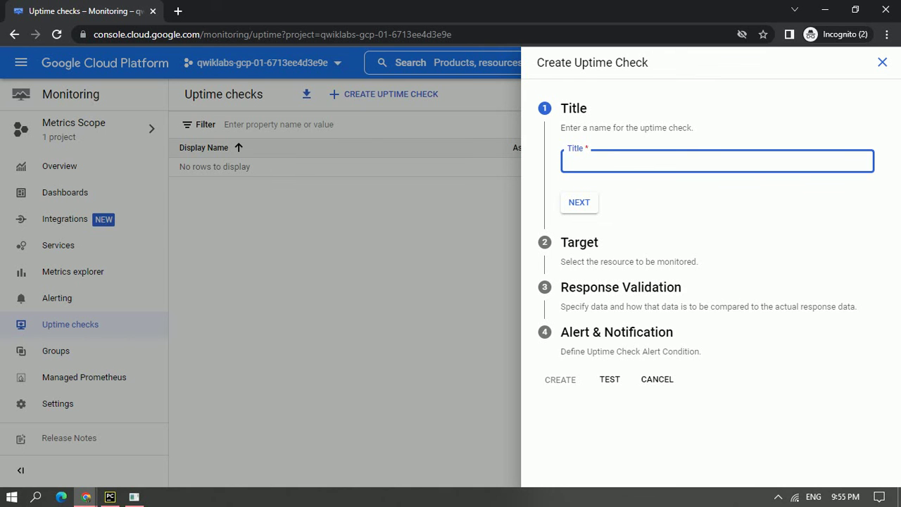
# Copy the title from the lab, name the uptime check "Lamp Uptime Check" and continue to its target settings.
pyautogui.hotkey('alt', 'Tab')
pyautogui.scroll(-4, 406, 282)
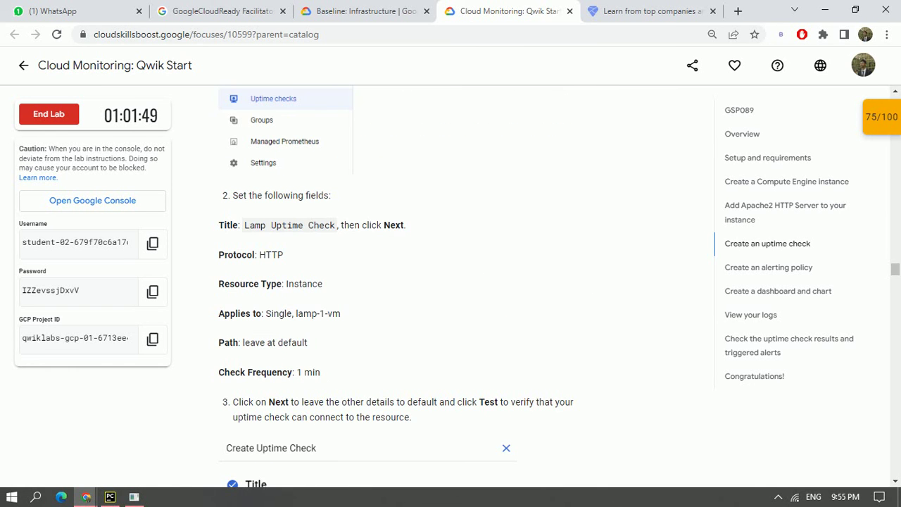
pyautogui.moveTo(244, 226); pyautogui.dragTo(335, 225)
pyautogui.rightClick(325, 226)
pyautogui.click(348, 233)
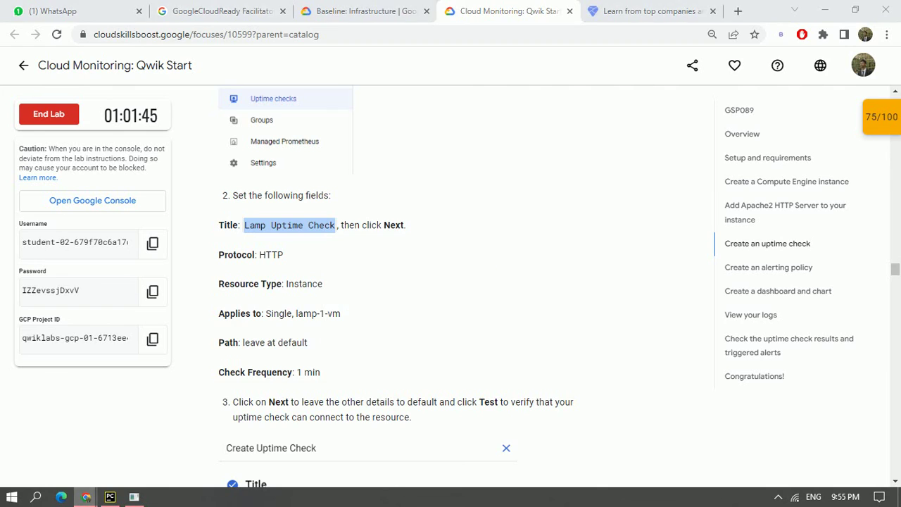
pyautogui.hotkey('alt', 'Tab')
pyautogui.rightClick(569, 167)
pyautogui.click(577, 266)
pyautogui.click(578, 202)
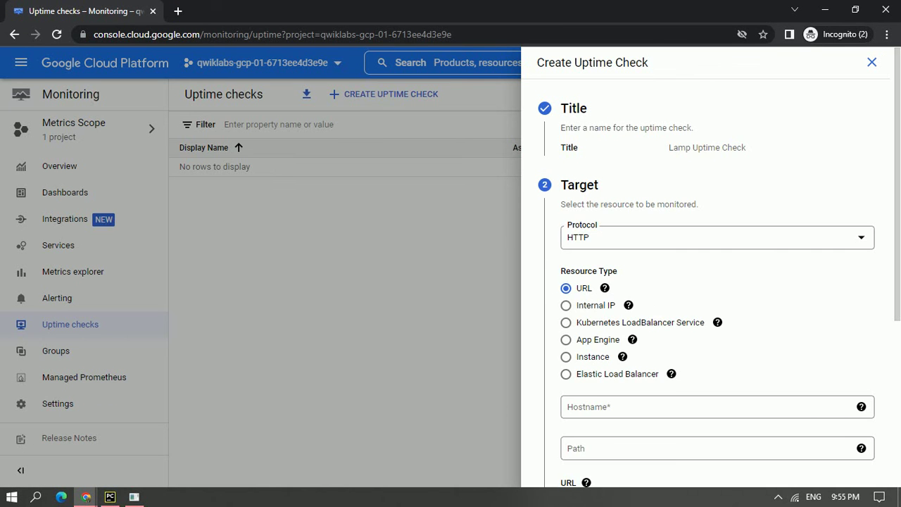
# Compare the target settings with the lab and set the uptime check's resource type to Instance.
pyautogui.hotkey('alt', 'Tab')
pyautogui.hotkey('alt', 'Tab')
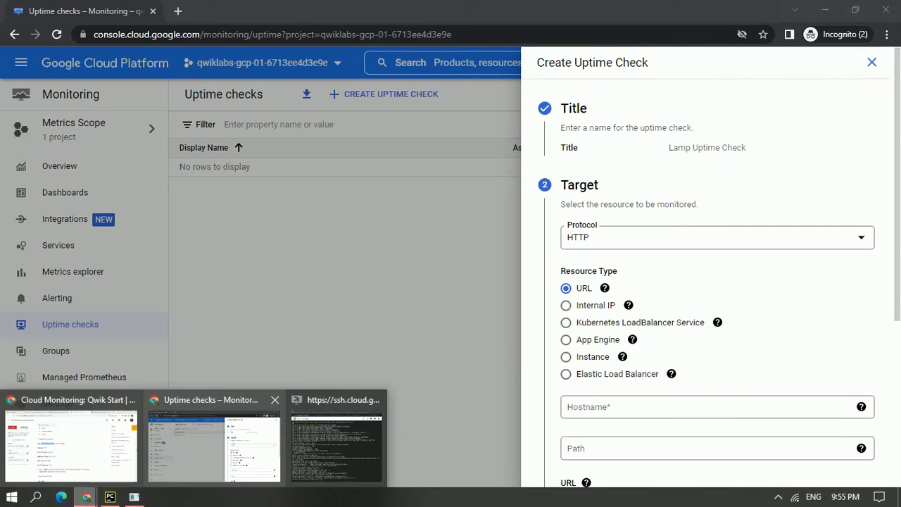
pyautogui.scroll(-1, 710, 267)
pyautogui.scroll(-2, 711, 268)
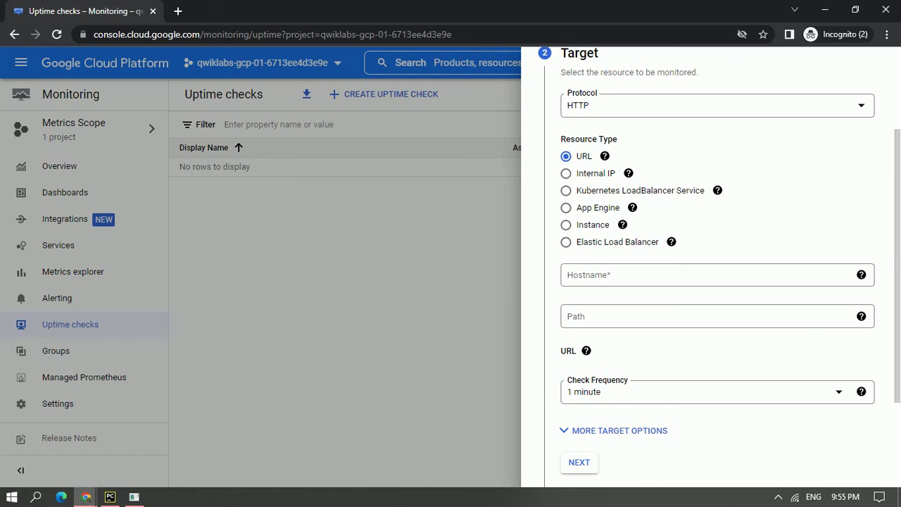
pyautogui.hotkey('alt', 'Tab')
pyautogui.hotkey('alt', 'Tab')
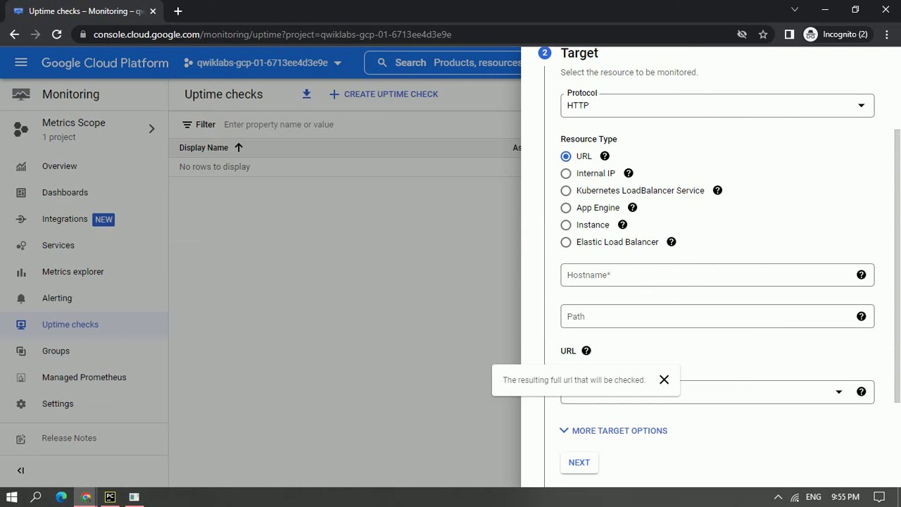
pyautogui.click(579, 462)
pyautogui.scroll(2, 711, 267)
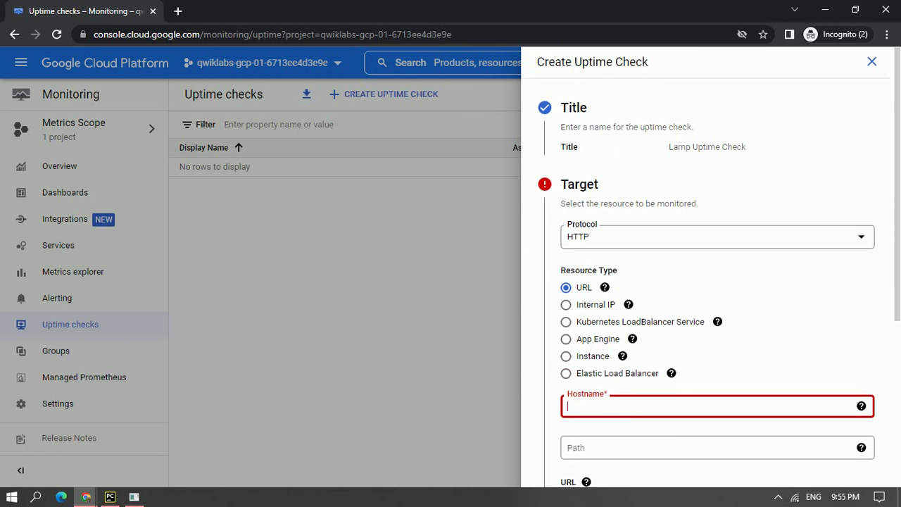
pyautogui.scroll(-2, 670, 242)
pyautogui.moveTo(671, 241)
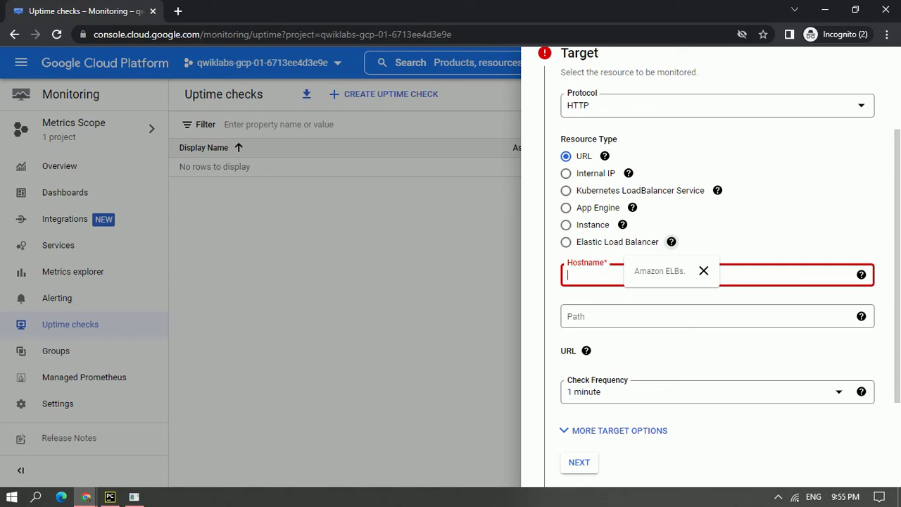
pyautogui.click(565, 225)
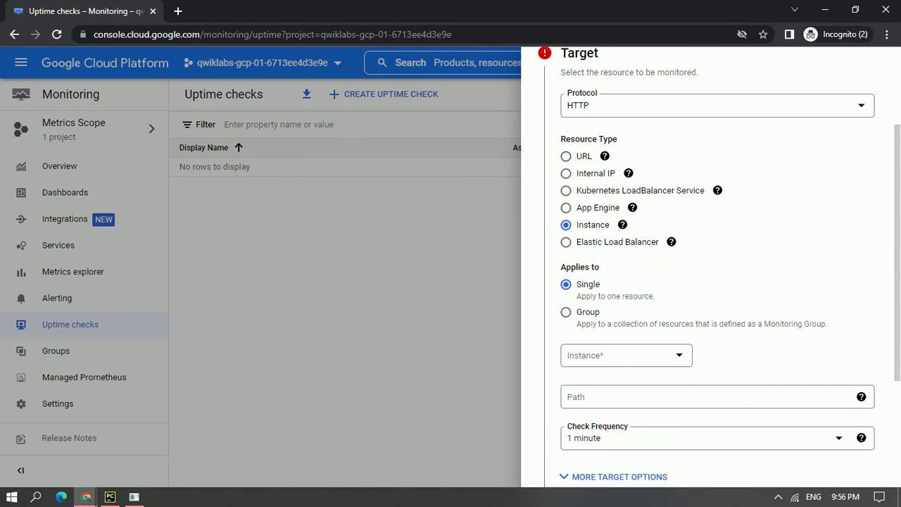
# Check the lab's target values and select lamp-1-vm as the single instance for the uptime check.
pyautogui.scroll(-2, 710, 268)
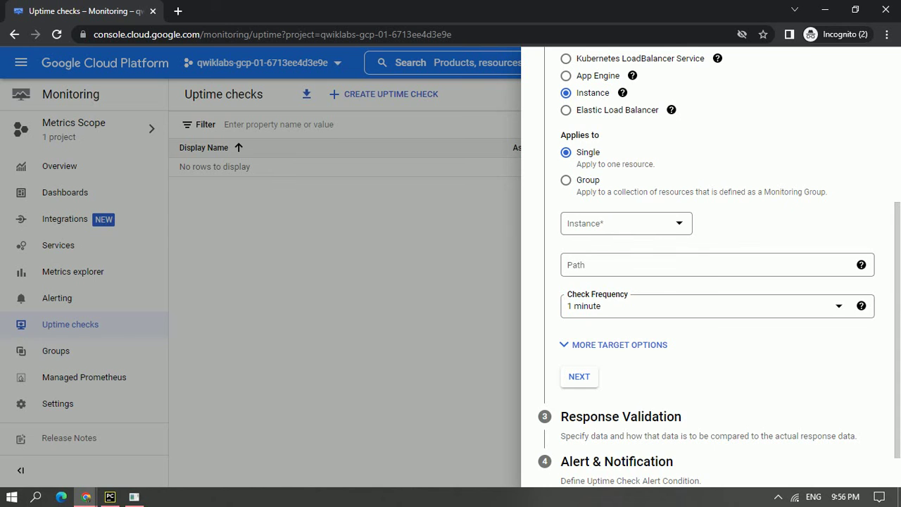
pyautogui.click(85, 496)
pyautogui.click(67, 437)
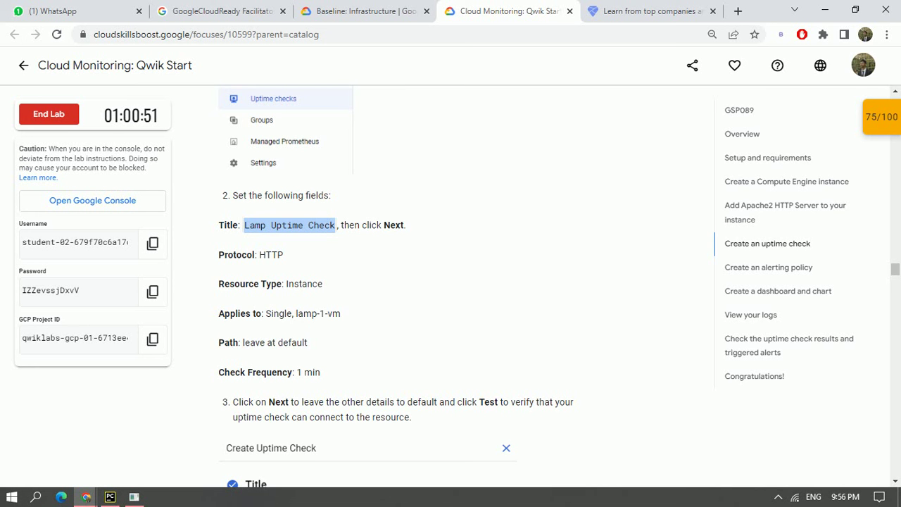
pyautogui.click(85, 497)
pyautogui.click(205, 440)
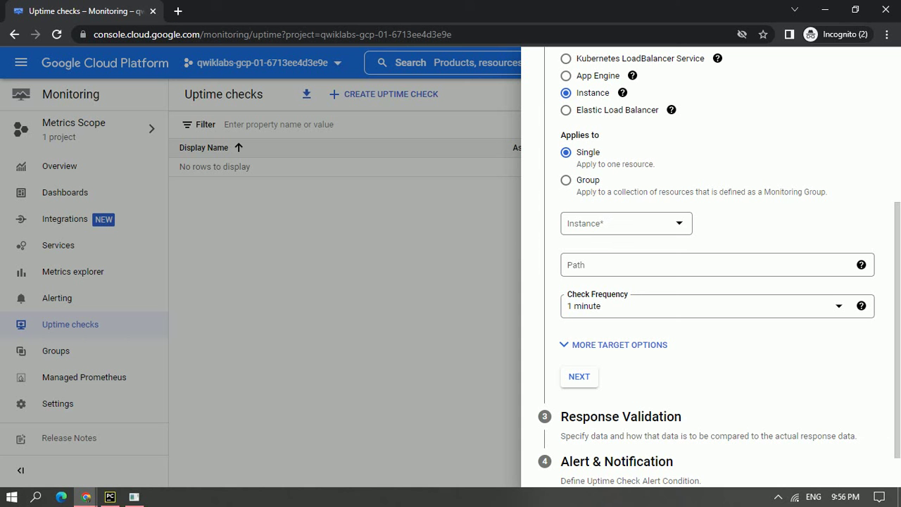
pyautogui.click(625, 222)
pyautogui.click(598, 232)
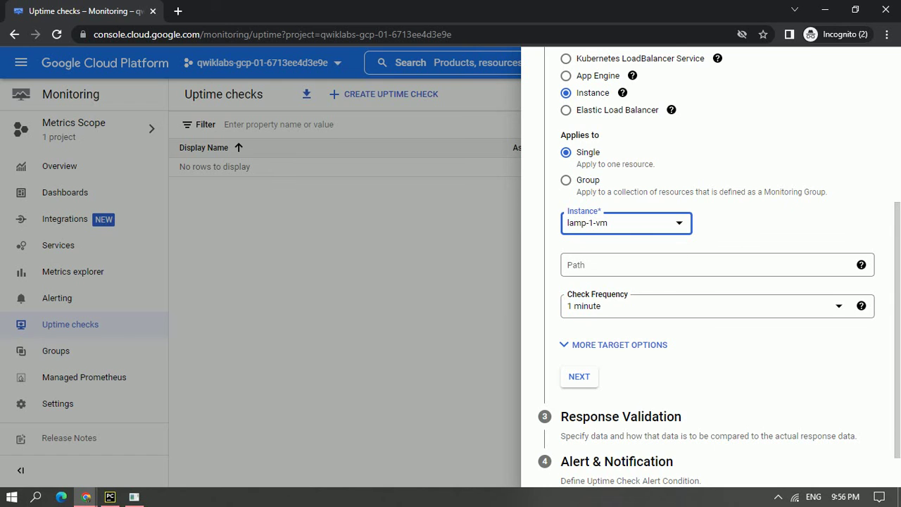
# Copy "leave at default" from the lab into the uptime check's path and continue to response validation.
pyautogui.hotkey('alt', 'Tab')
pyautogui.moveTo(242, 342); pyautogui.dragTo(308, 343)
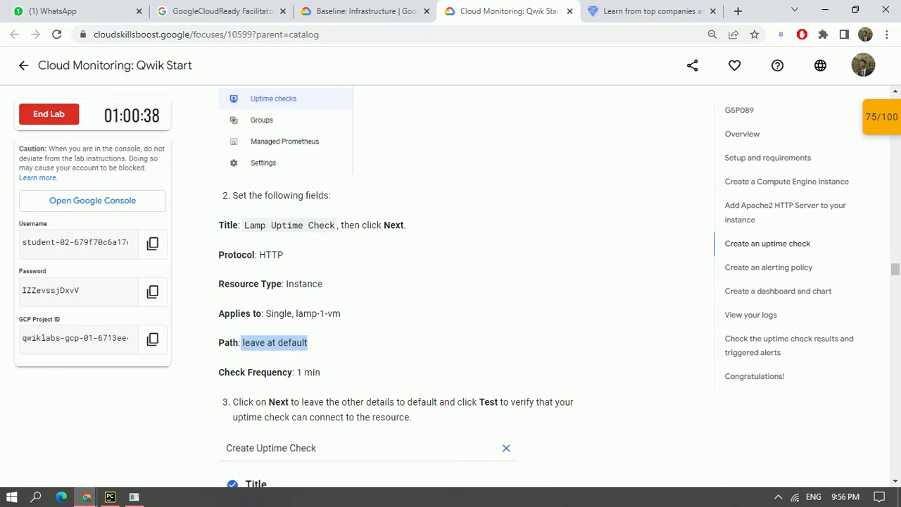
pyautogui.rightClick(250, 342)
pyautogui.click(272, 349)
pyautogui.moveTo(86, 497)
pyautogui.click(216, 442)
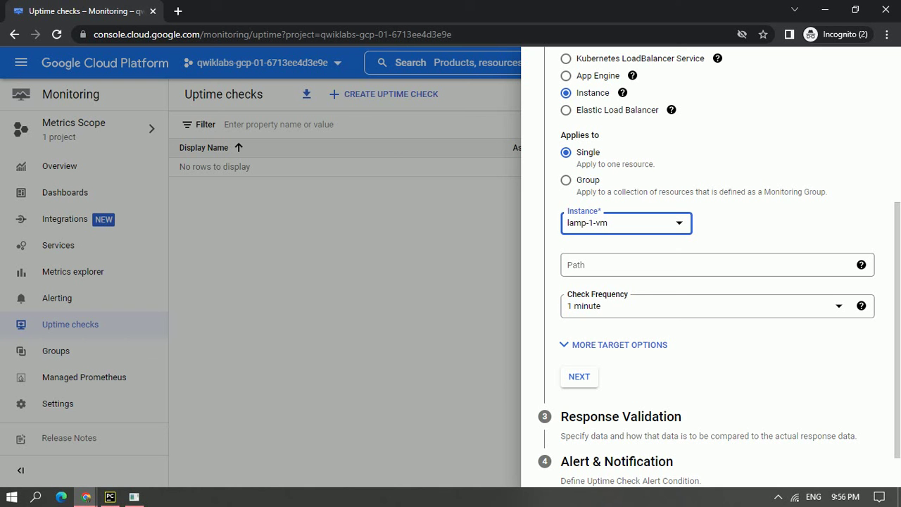
pyautogui.click(637, 265)
pyautogui.rightClick(637, 265)
pyautogui.click(662, 370)
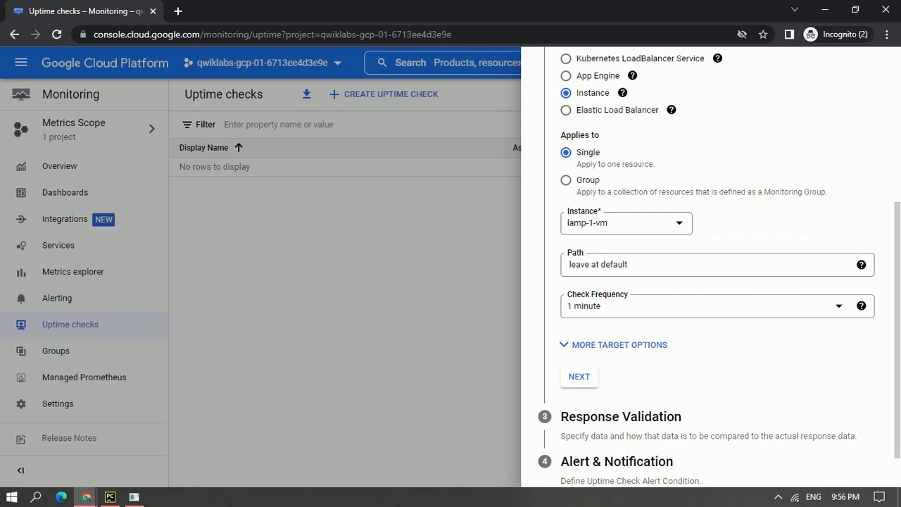
pyautogui.scroll(-2, 711, 268)
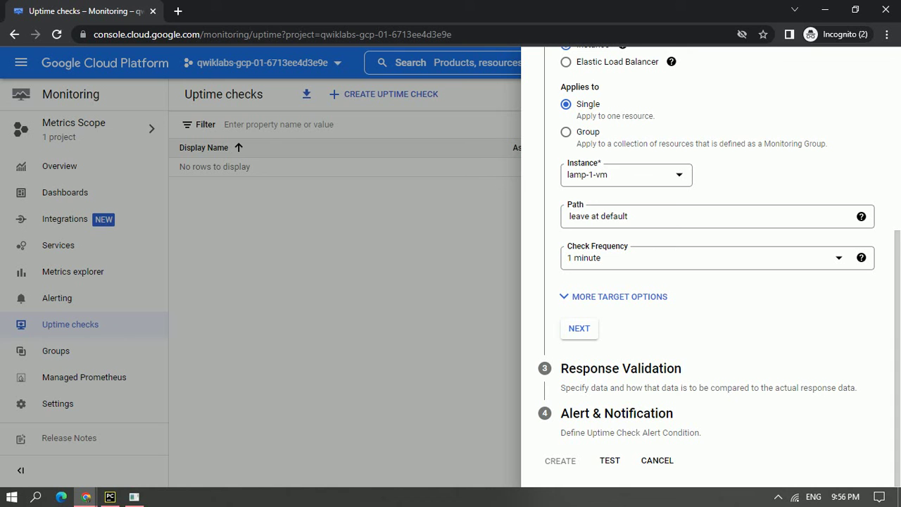
pyautogui.click(578, 328)
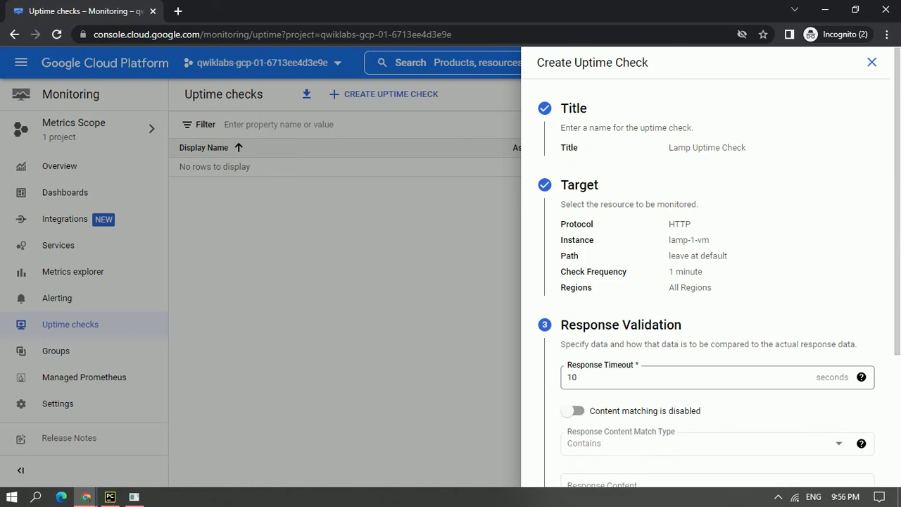
# Check the lab's remaining instructions, accept the default response validation and alert settings, and create the uptime check.
pyautogui.scroll(-3, 711, 282)
pyautogui.moveTo(85, 496)
pyautogui.click(70, 474)
pyautogui.scroll(-8, 451, 281)
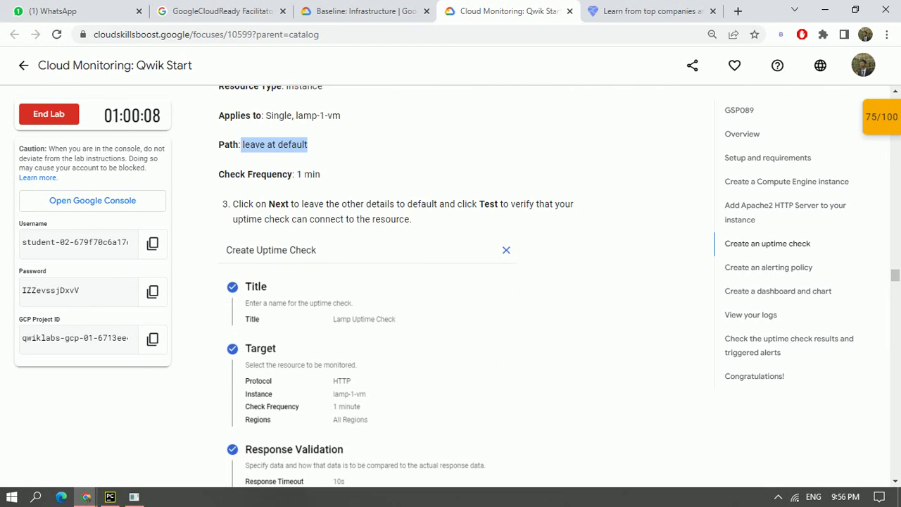
pyautogui.scroll(-4, 451, 282)
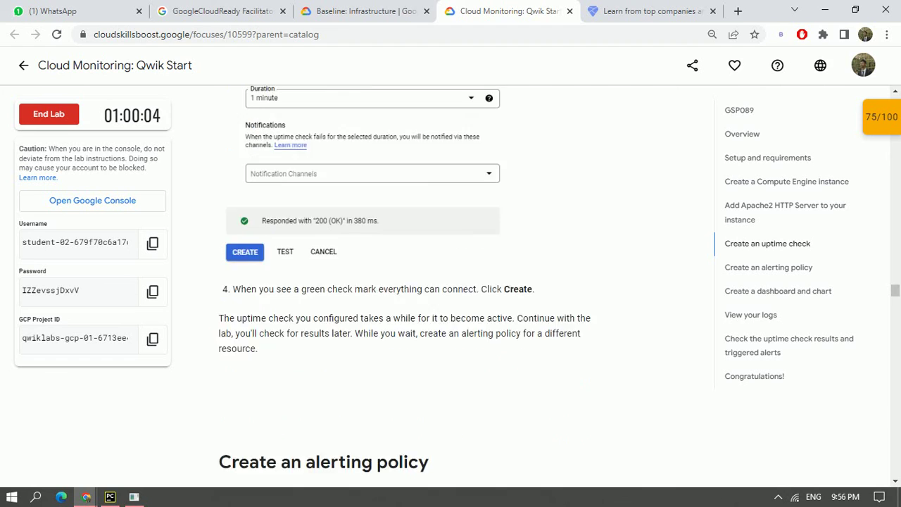
pyautogui.moveTo(85, 496)
pyautogui.click(212, 414)
pyautogui.click(579, 370)
pyautogui.scroll(-1, 710, 281)
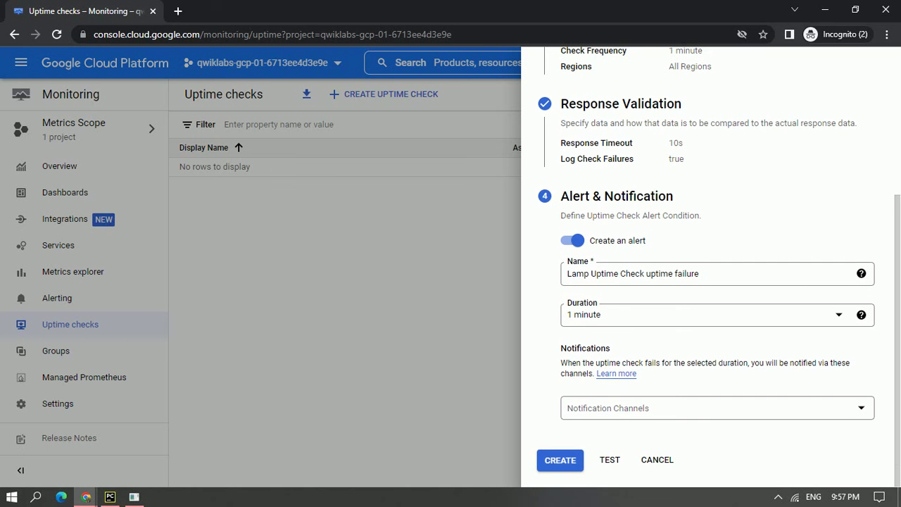
pyautogui.click(560, 459)
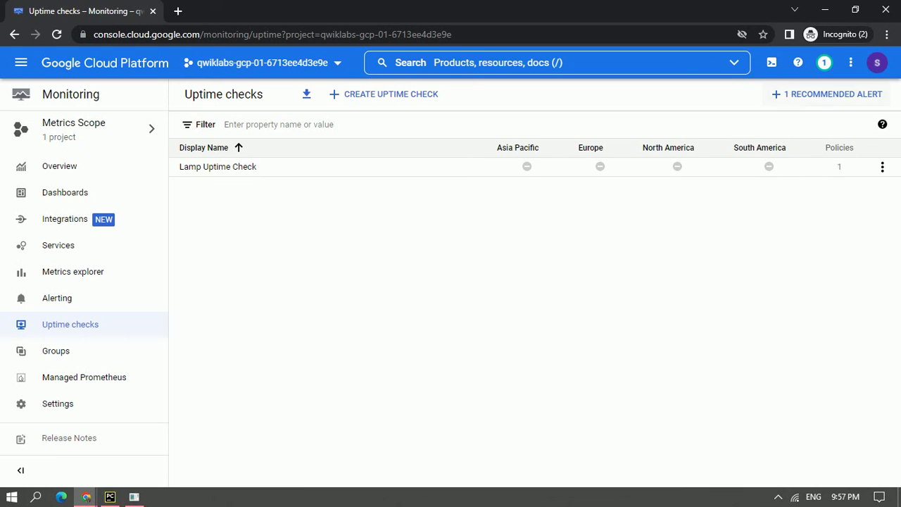
# Open the Alerting page in Monitoring.
pyautogui.click(882, 166)
pyautogui.press('Escape')
pyautogui.click(57, 297)
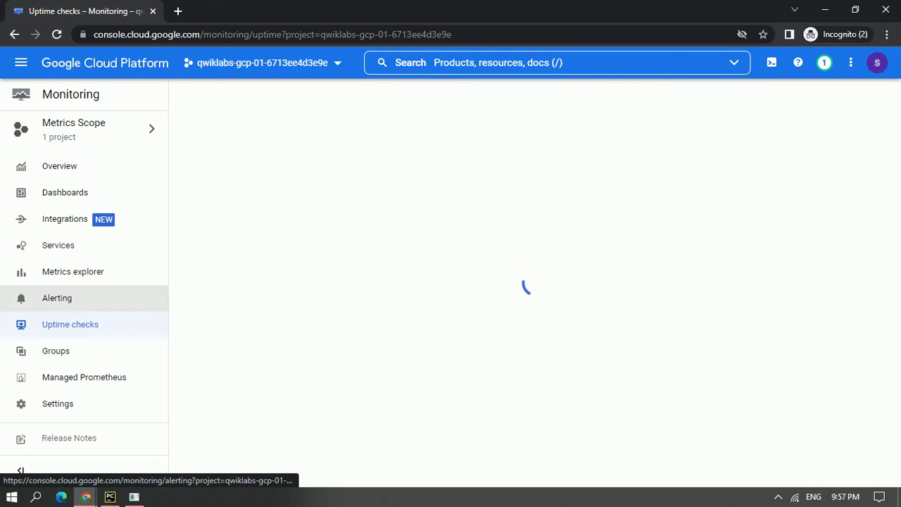
pyautogui.click(794, 496)
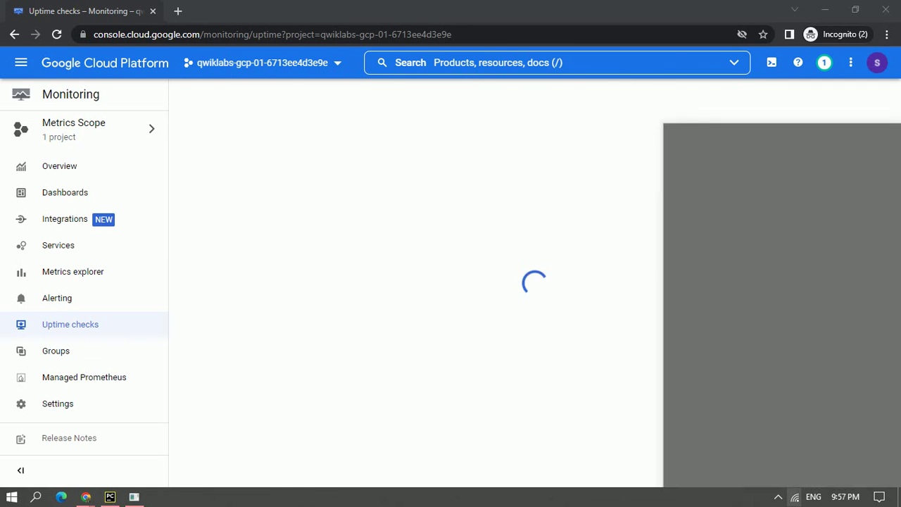
pyautogui.click(794, 497)
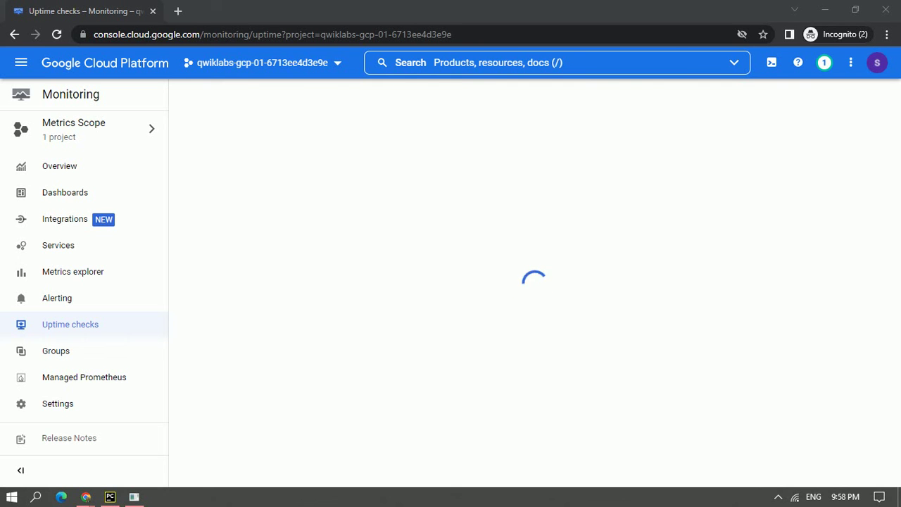
# Switch to the lab instructions and check the progress of the "Create an uptime check and alerting policy" checkpoint.
pyautogui.moveTo(86, 497)
pyautogui.click(66, 436)
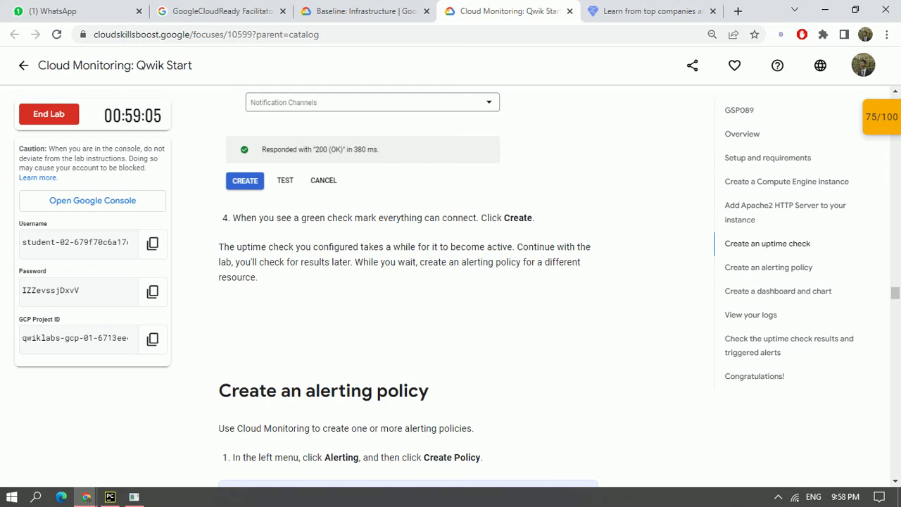
pyautogui.scroll(-4, 408, 282)
pyautogui.scroll(-20, 408, 281)
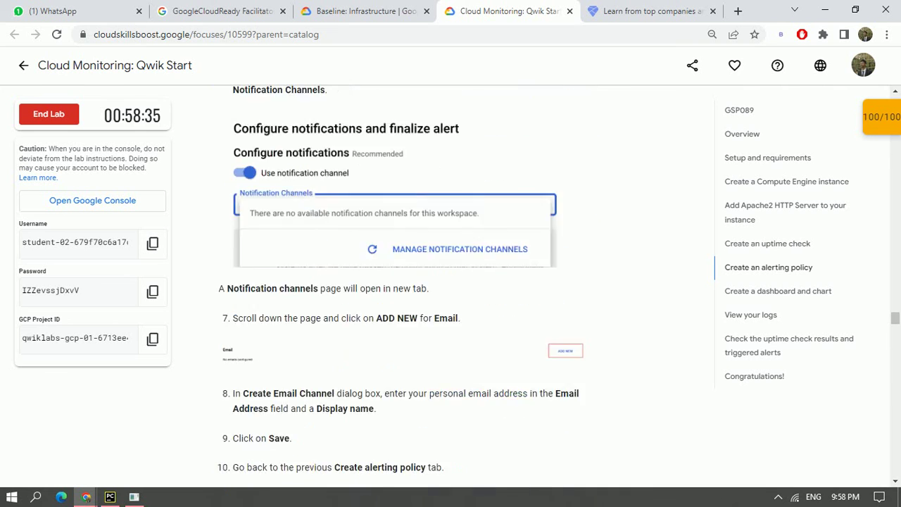
pyautogui.scroll(8, 408, 281)
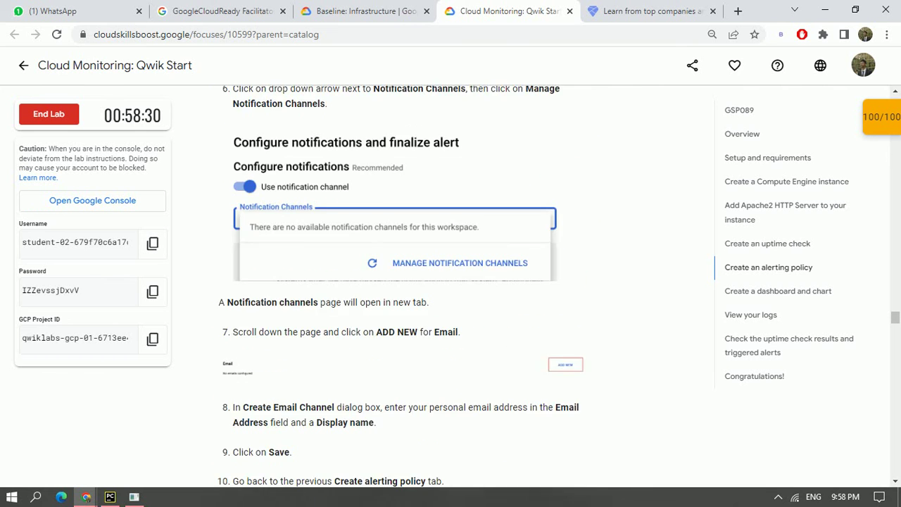
pyautogui.click(880, 117)
pyautogui.scroll(-1, 779, 211)
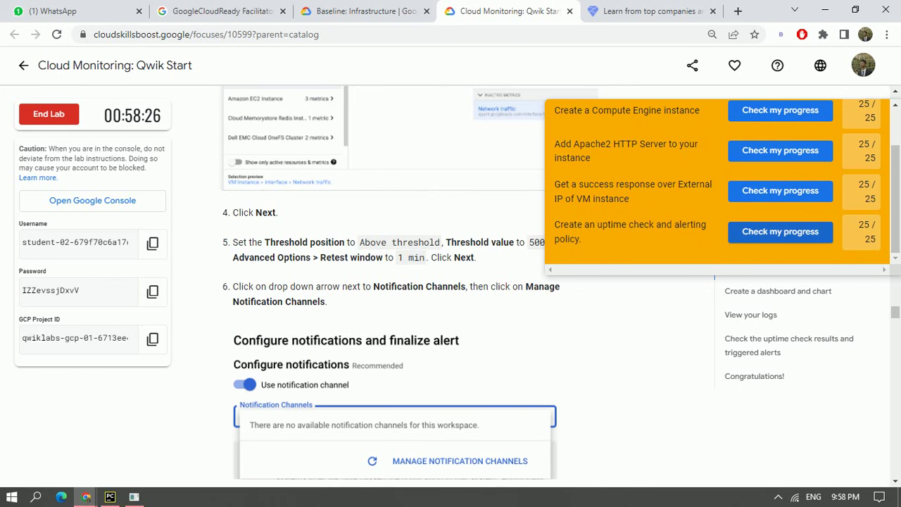
pyautogui.click(780, 231)
# Start a new alerting policy in the console, add a second alert condition and open its metric selection.
pyautogui.hotkey('alt', 'Tab')
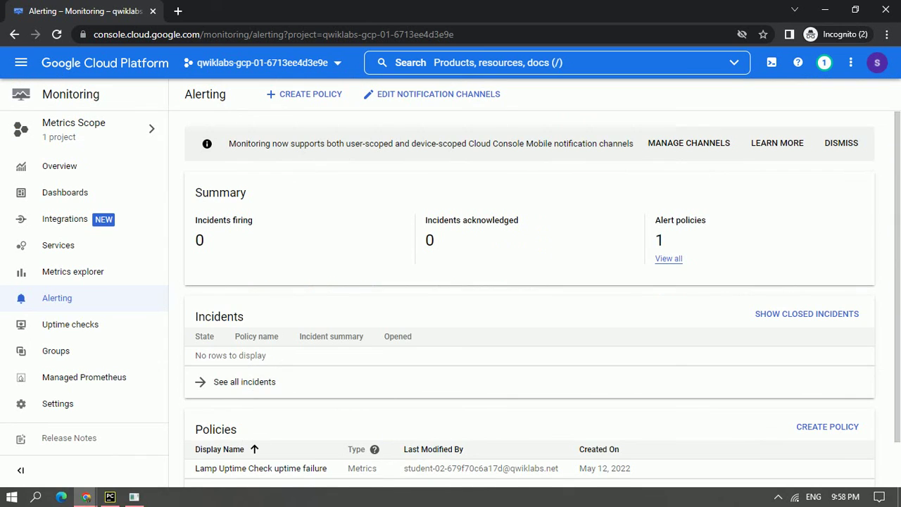
pyautogui.click(824, 63)
pyautogui.click(824, 63)
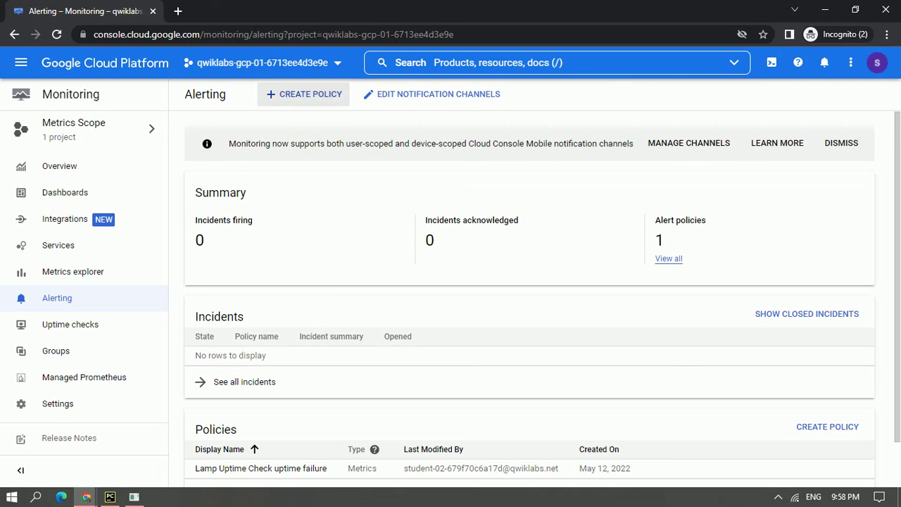
pyautogui.click(304, 93)
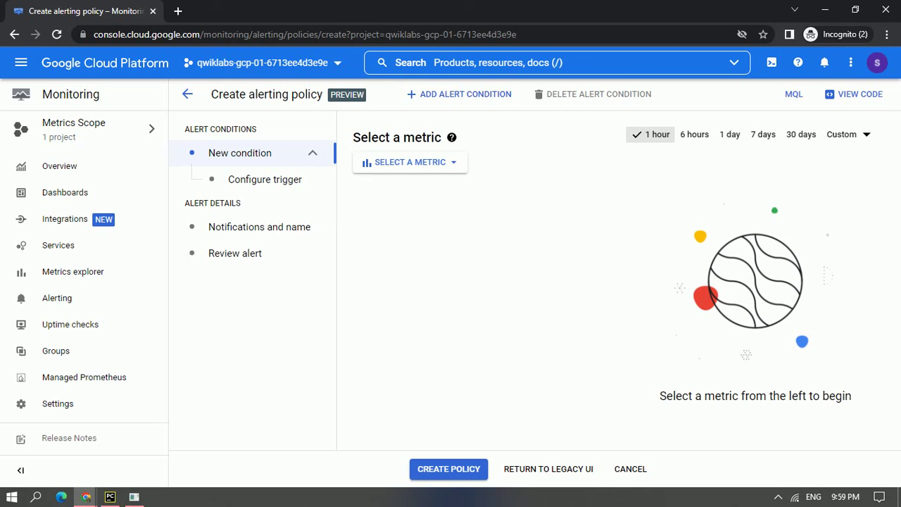
pyautogui.click(459, 94)
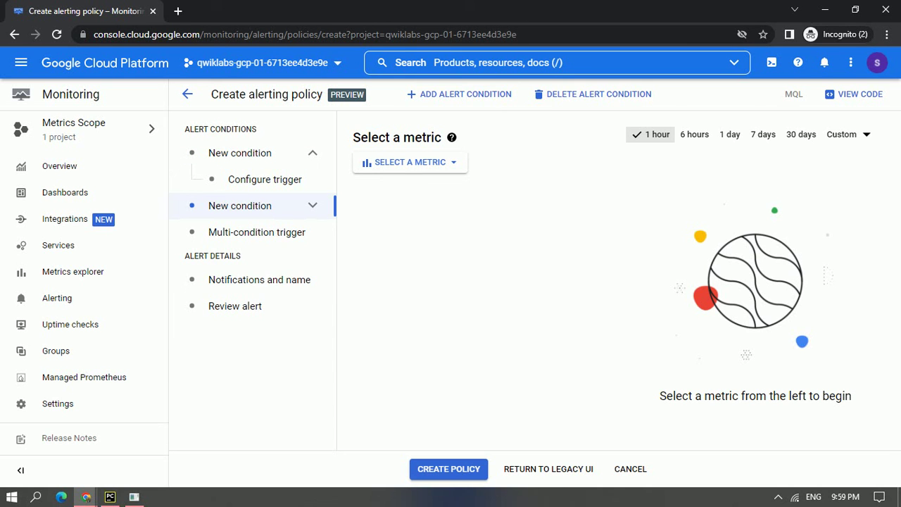
pyautogui.click(57, 298)
pyautogui.click(463, 306)
pyautogui.click(409, 162)
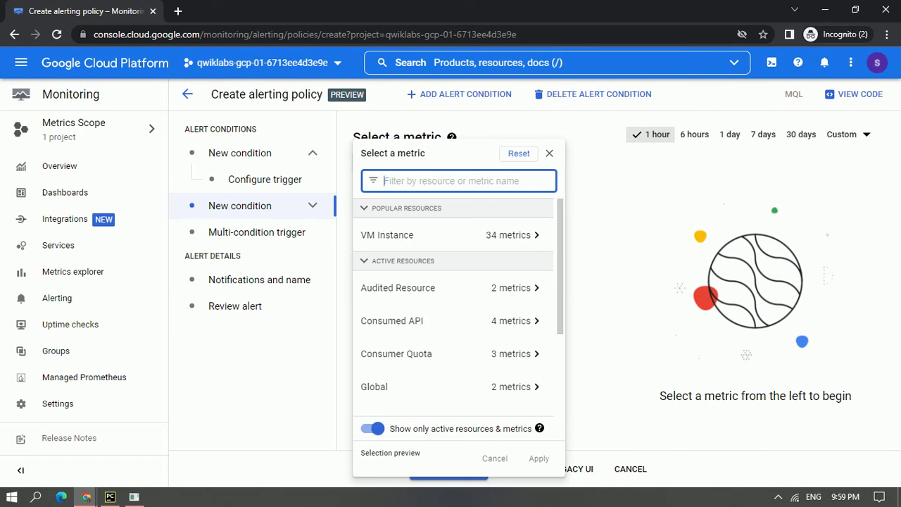
# Return to the lab and check progress on the uptime check and alerting policy task below its instructions.
pyautogui.click(86, 496)
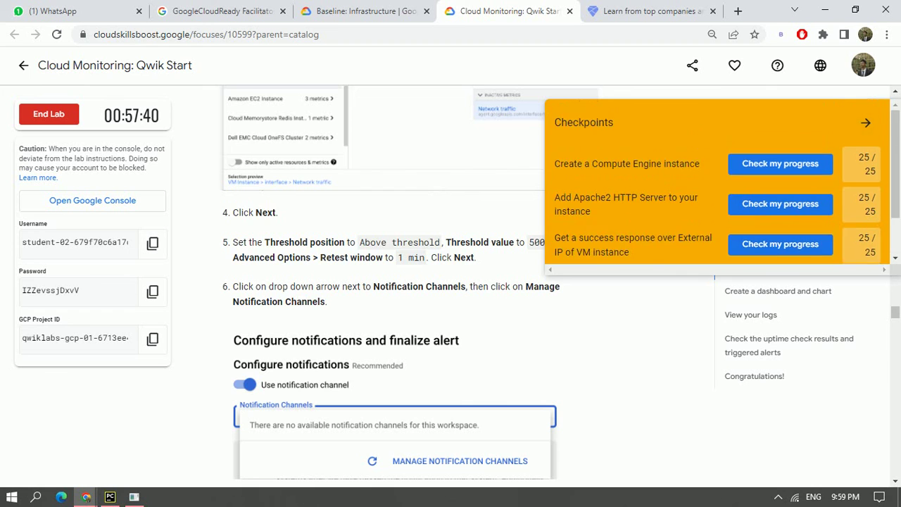
pyautogui.scroll(-10, 409, 281)
pyautogui.scroll(-1, 324, 299)
pyautogui.click(324, 300)
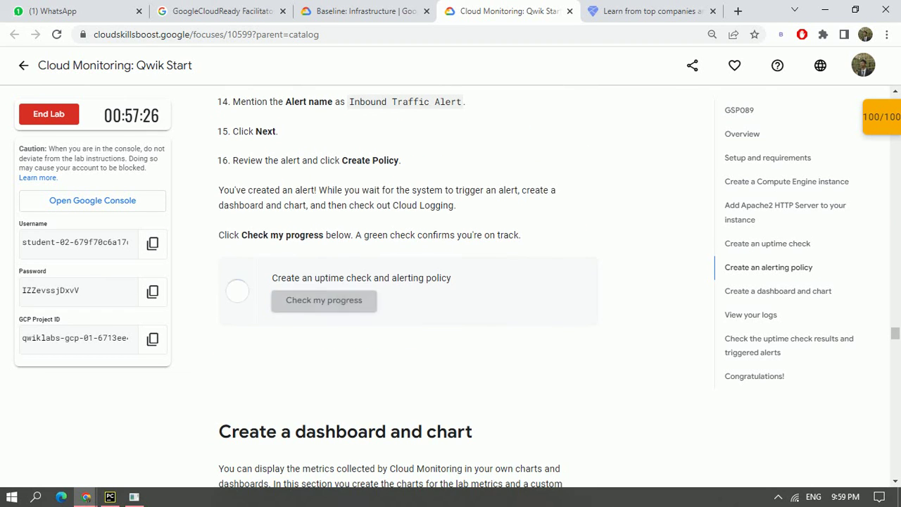
# Read through the lab's instructions for creating an alerting policy, including its metric selection and notification channel steps.
pyautogui.scroll(-6, 408, 282)
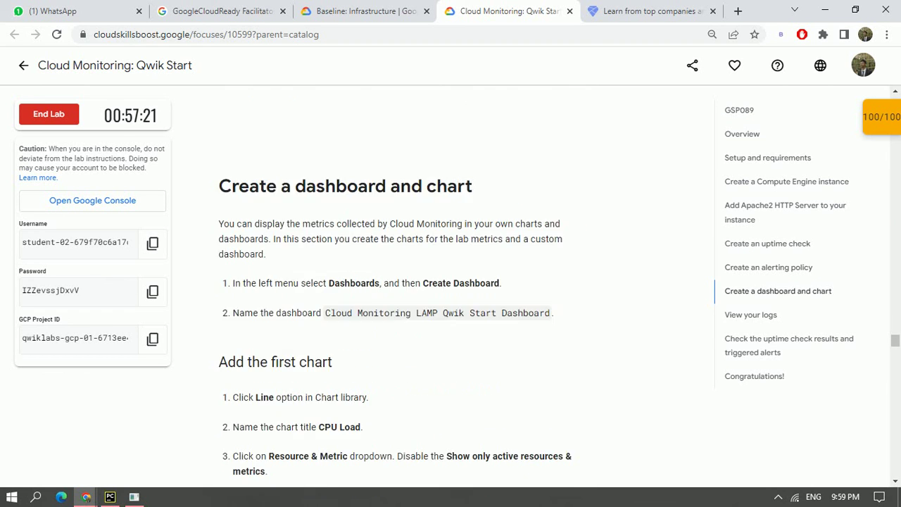
pyautogui.scroll(8, 408, 281)
pyautogui.scroll(11, 408, 282)
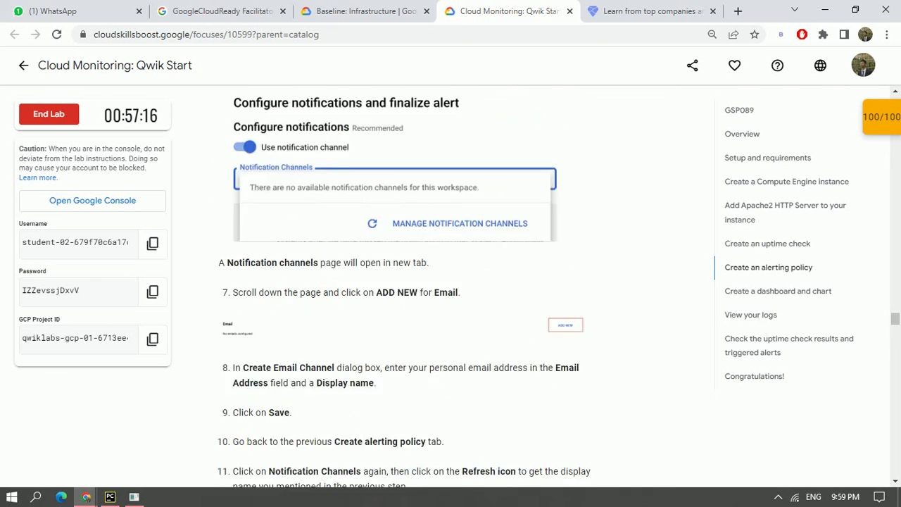
pyautogui.scroll(-5, 408, 282)
pyautogui.scroll(-3, 409, 281)
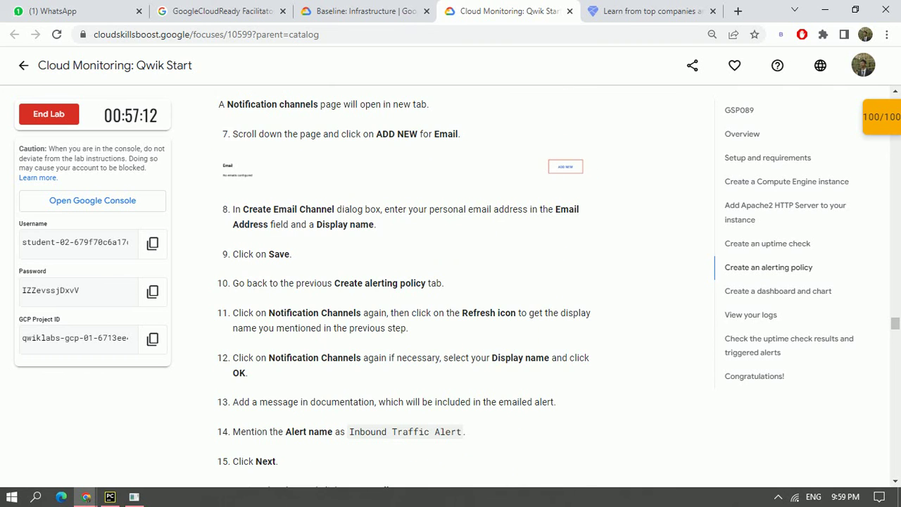
pyautogui.scroll(-2, 408, 281)
pyautogui.scroll(5, 408, 282)
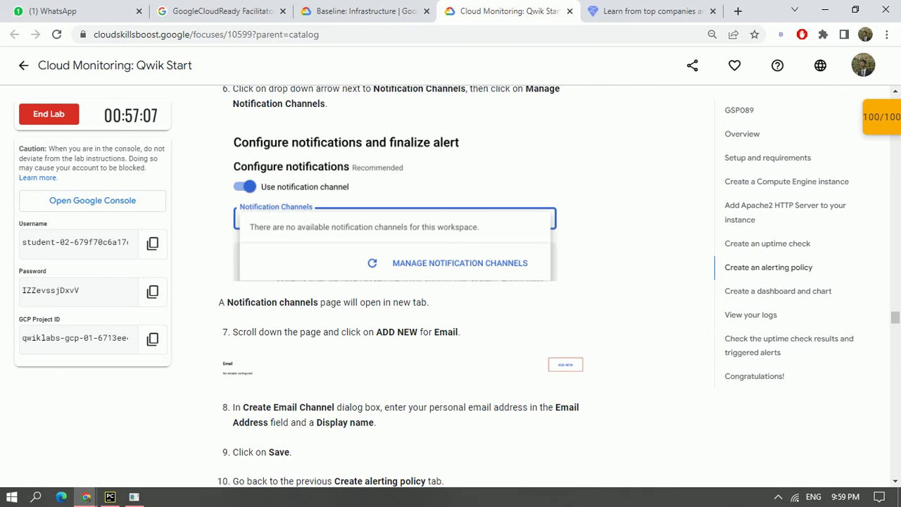
pyautogui.scroll(12, 408, 281)
pyautogui.scroll(-3, 408, 282)
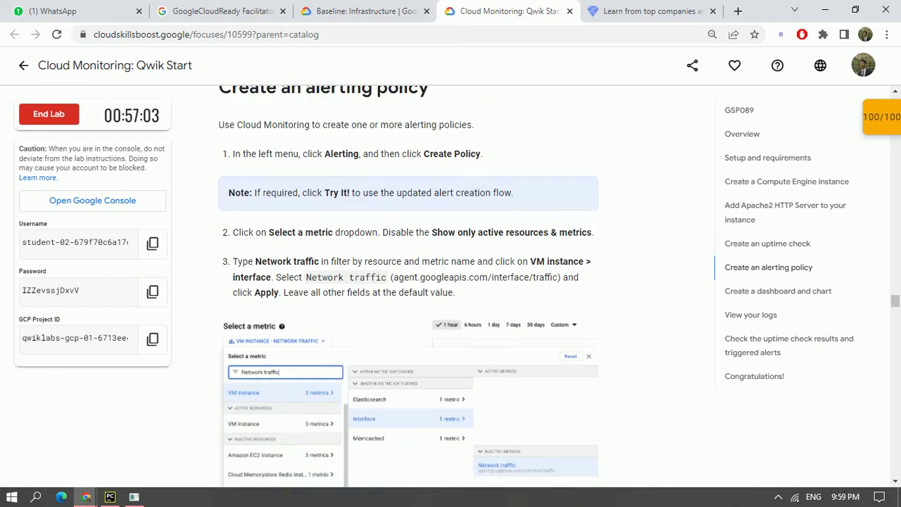
pyautogui.scroll(2, 408, 281)
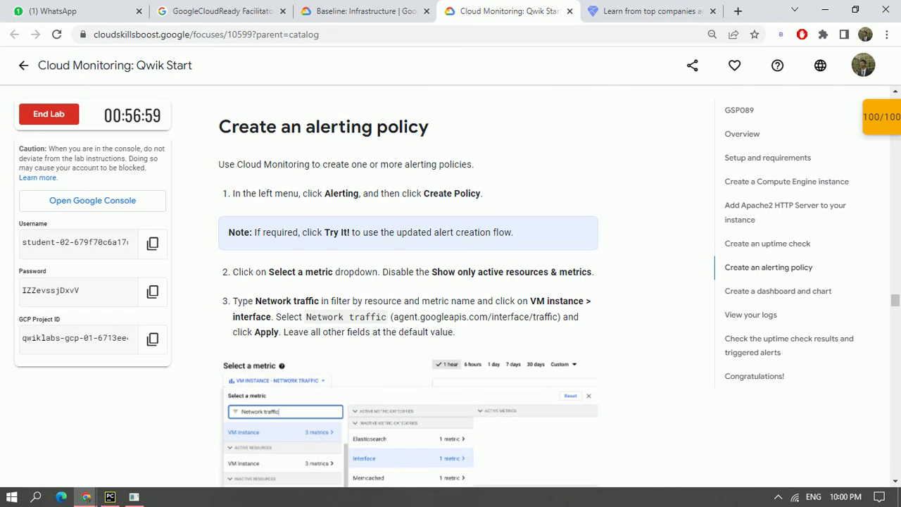
# Compare the metric selection with the lab's instructions and choose VM Instance as the new condition's resource.
pyautogui.click(86, 497)
pyautogui.click(211, 443)
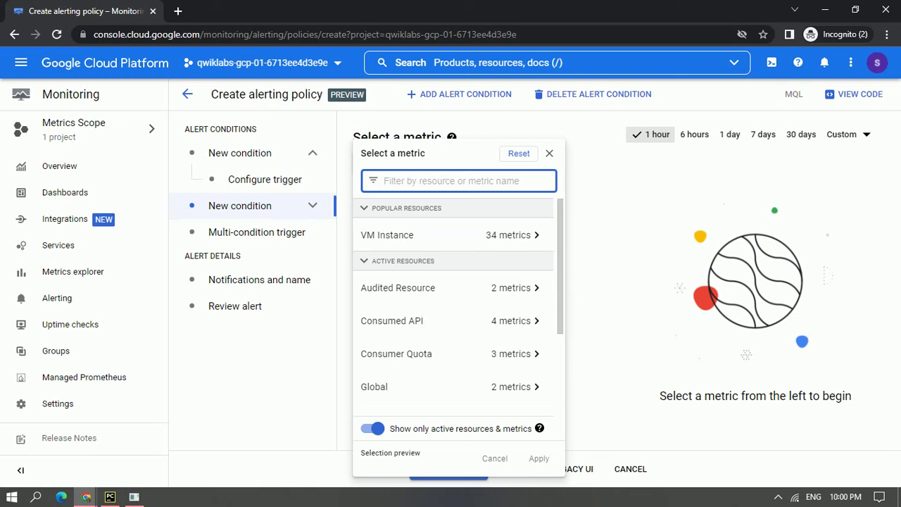
pyautogui.scroll(-3, 450, 266)
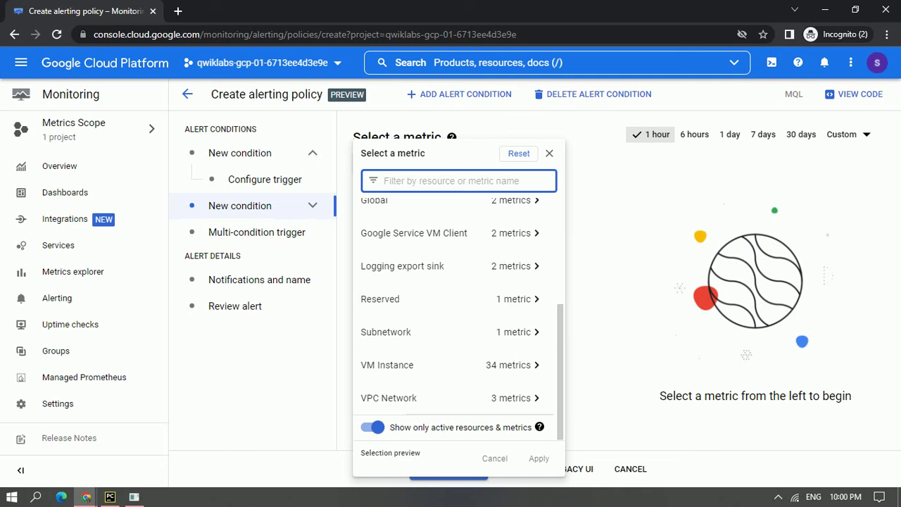
pyautogui.click(86, 496)
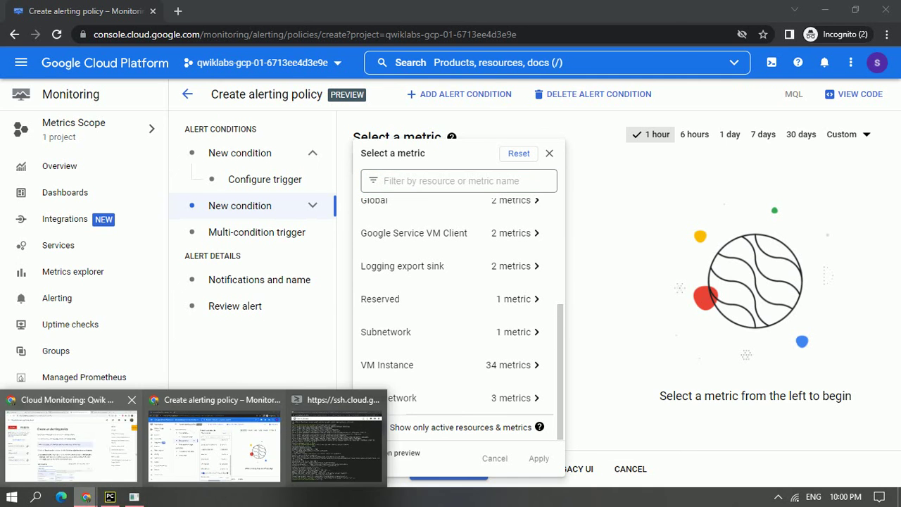
pyautogui.click(70, 436)
pyautogui.click(86, 496)
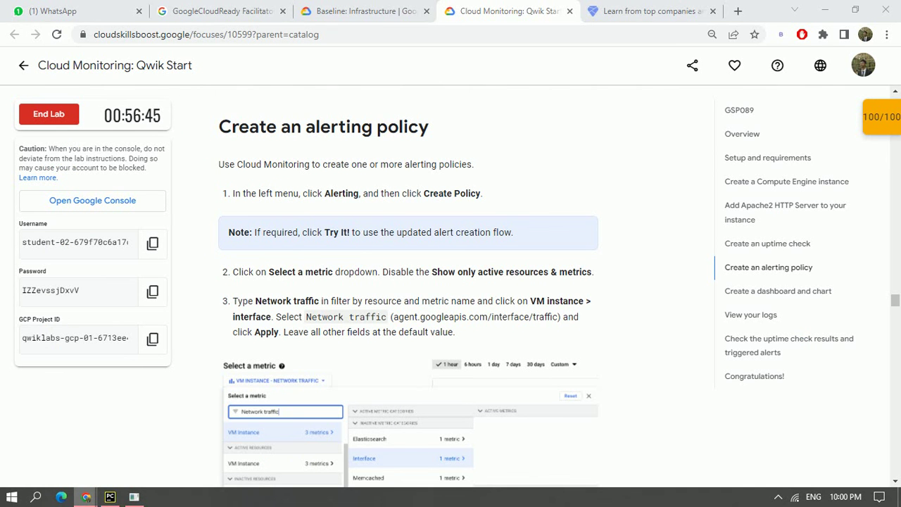
pyautogui.click(211, 444)
pyautogui.scroll(3, 450, 234)
pyautogui.click(450, 234)
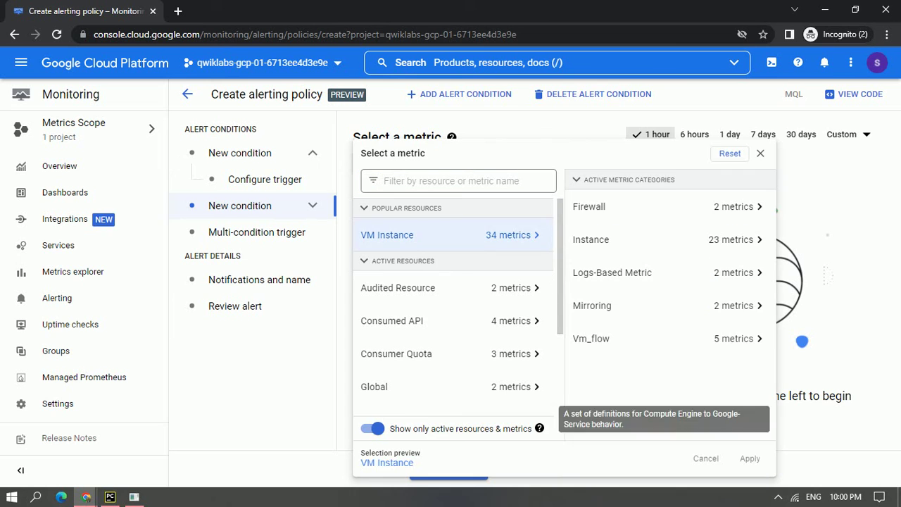
pyautogui.scroll(-1, 458, 316)
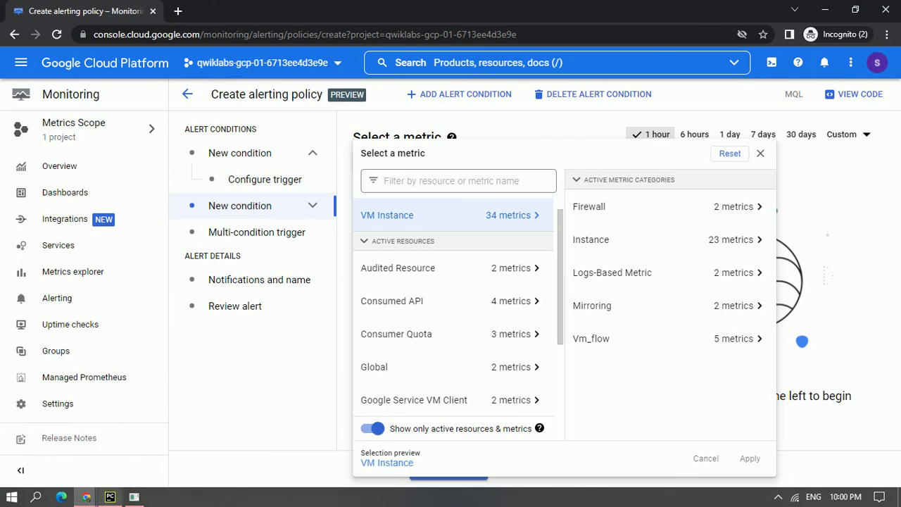
# Switch back to the Cloud Monitoring: Qwik Start lab page, end the lab and confirm.
pyautogui.click(67, 437)
pyautogui.click(40, 113)
pyautogui.click(569, 313)
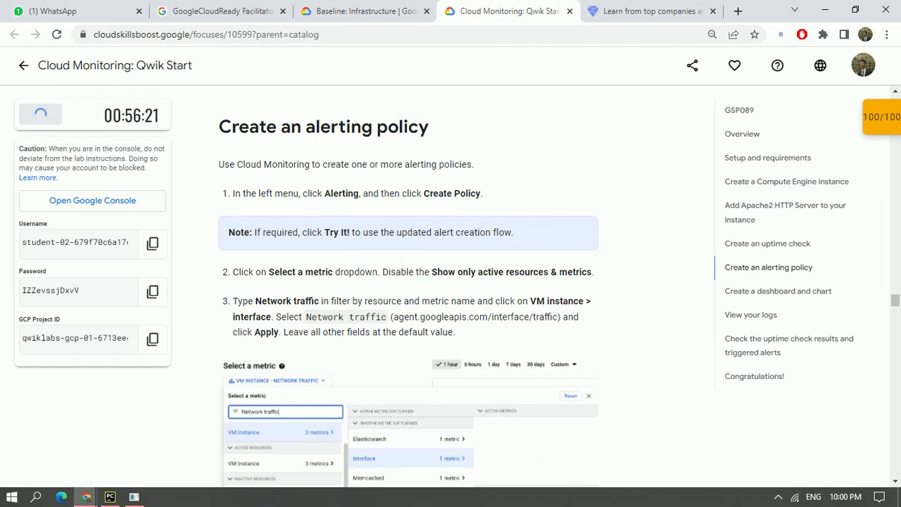